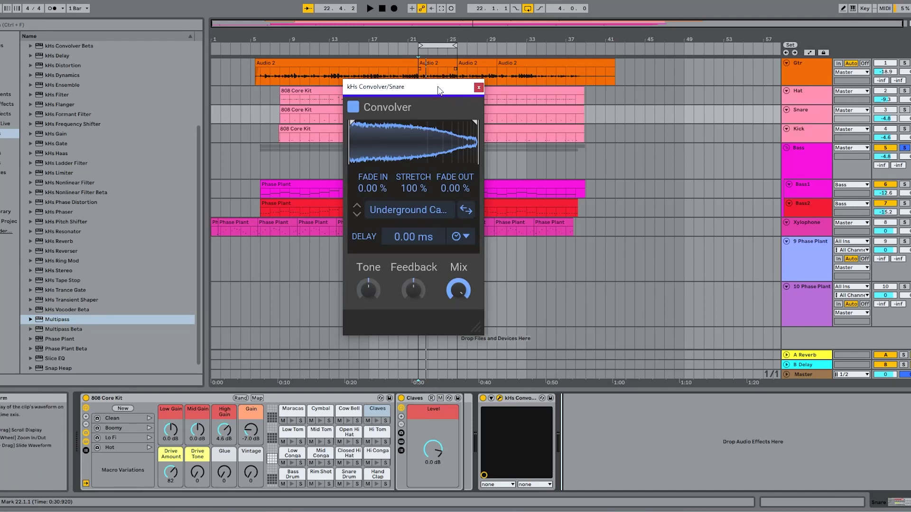
# Enlarge the Snare track's kHs Convolver window and move it up and to the left
pyautogui.moveTo(439, 90); pyautogui.dragTo(428, 83)
pyautogui.moveTo(463, 322); pyautogui.dragTo(499, 375)
pyautogui.moveTo(452, 87); pyautogui.dragTo(446, 64)
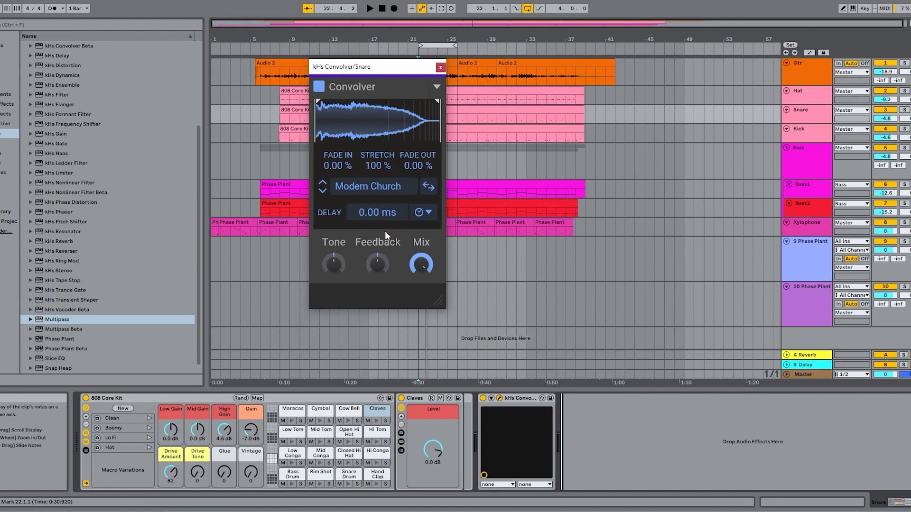
# Browse the Convolver's Microphones and Cabinets Guitar impulse responses, then return to Spaces Real
pyautogui.click(394, 186)
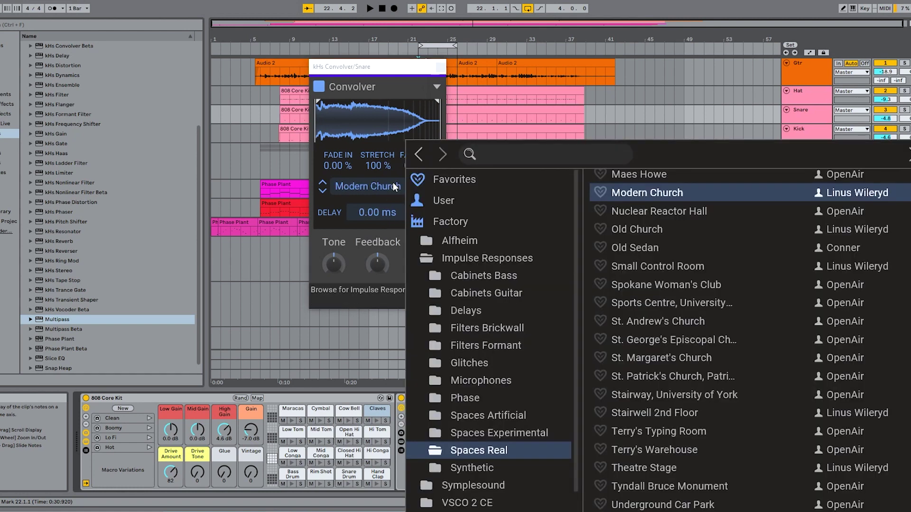
pyautogui.click(483, 380)
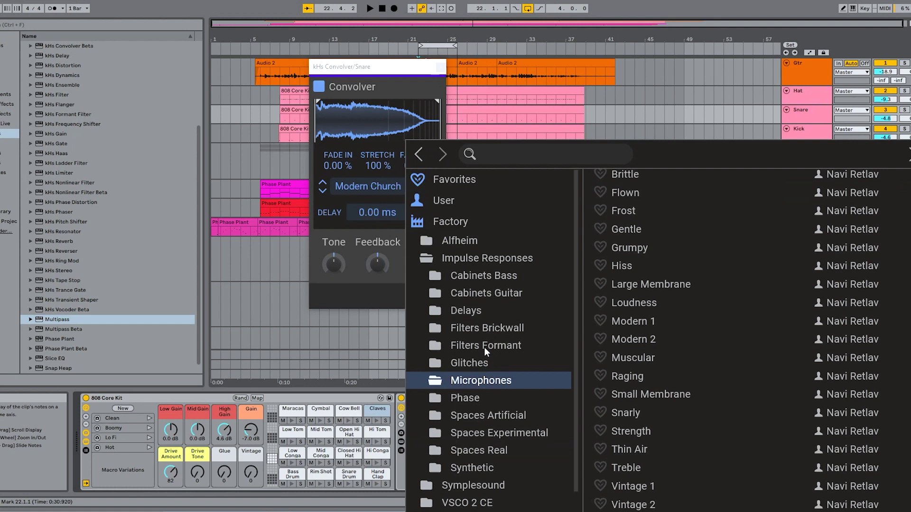
pyautogui.click(482, 293)
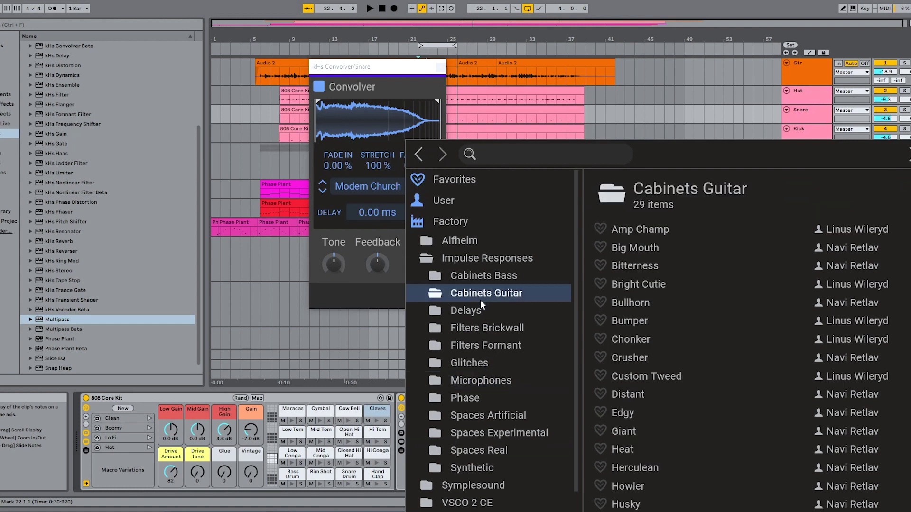
pyautogui.click(474, 445)
pyautogui.scroll(-4, 658, 434)
pyautogui.scroll(4, 658, 433)
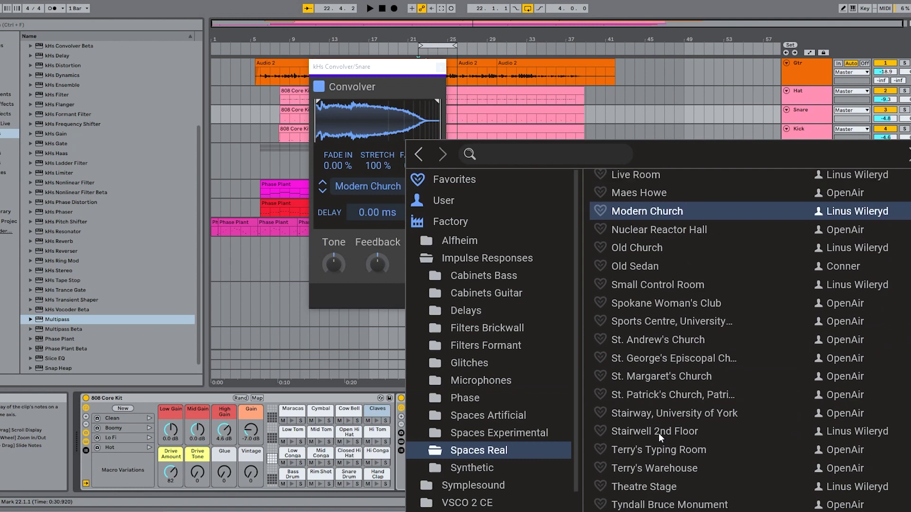
# Audition Small Control Room, Old Sedan, Old Church and Live Room, keeping Koli National Park Summer
pyautogui.click(659, 433)
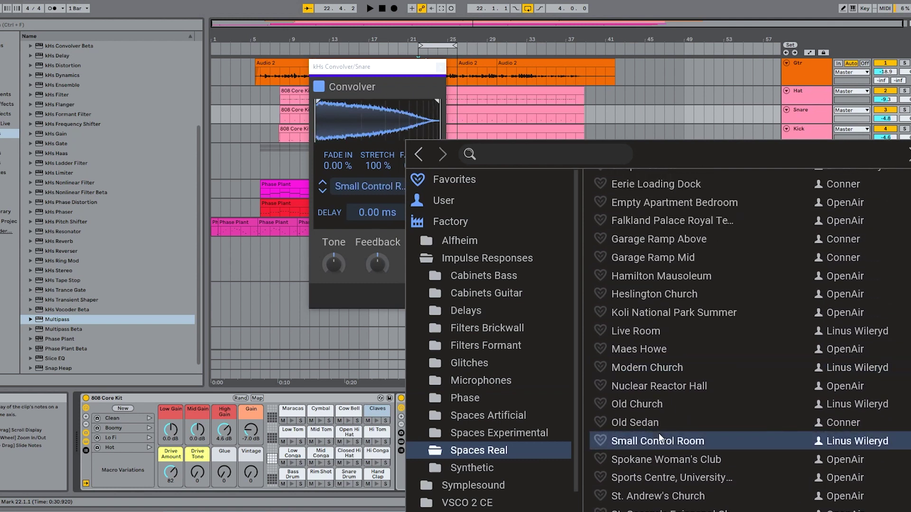
pyautogui.click(646, 423)
pyautogui.click(645, 404)
pyautogui.click(641, 327)
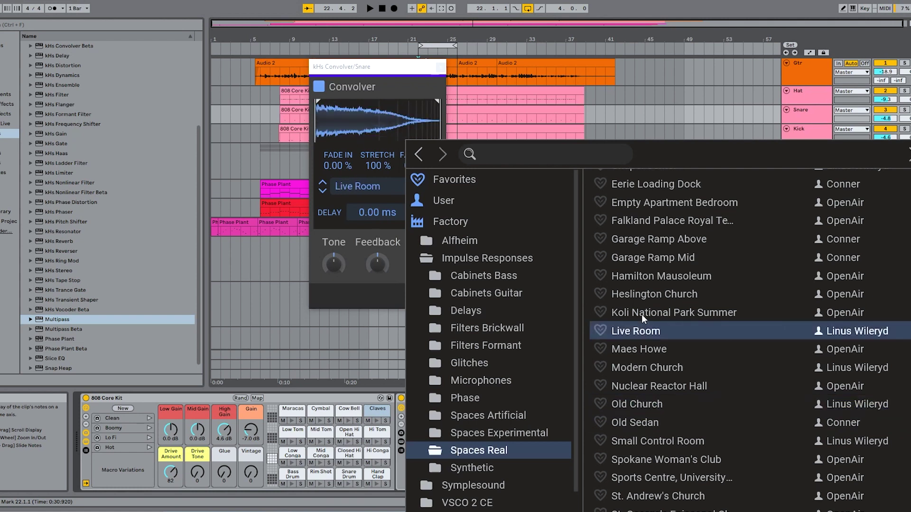
pyautogui.click(641, 312)
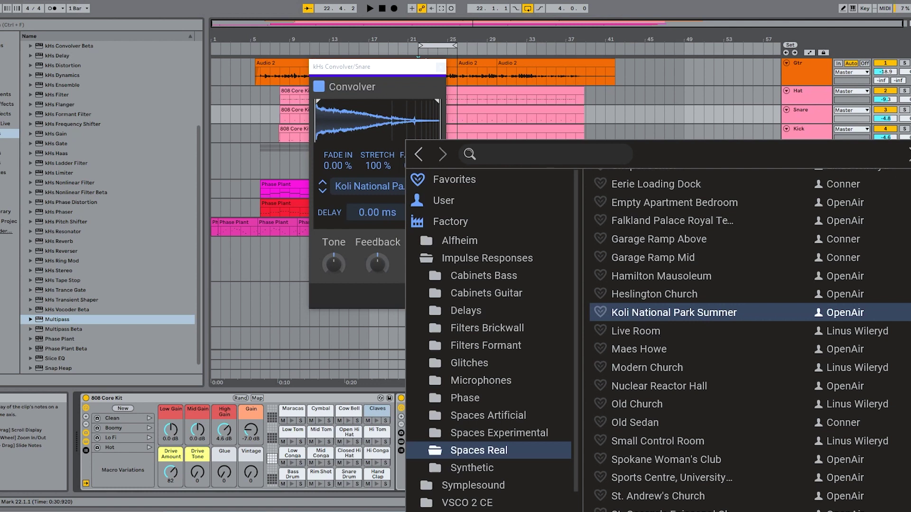
pyautogui.press('Escape')
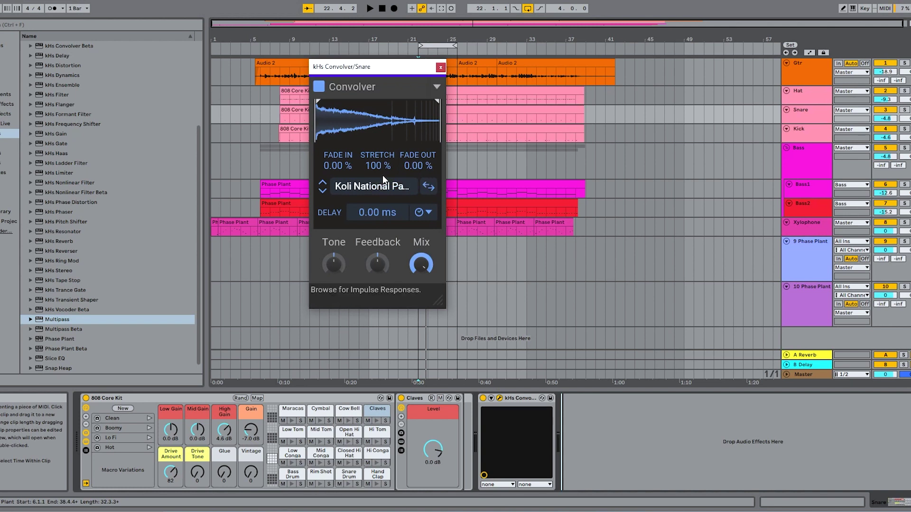
# Add a Sampler module to the Phase Plant instrument on track 10
pyautogui.click(806, 299)
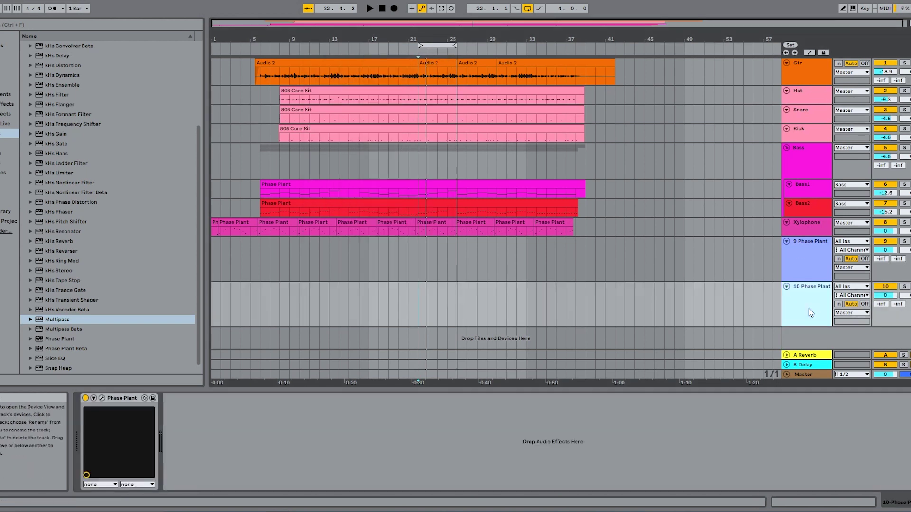
pyautogui.click(101, 398)
pyautogui.click(272, 143)
pyautogui.click(293, 198)
# Load the York Minster impulse response from Impulse Responses > Spaces Real into the sampler
pyautogui.click(368, 173)
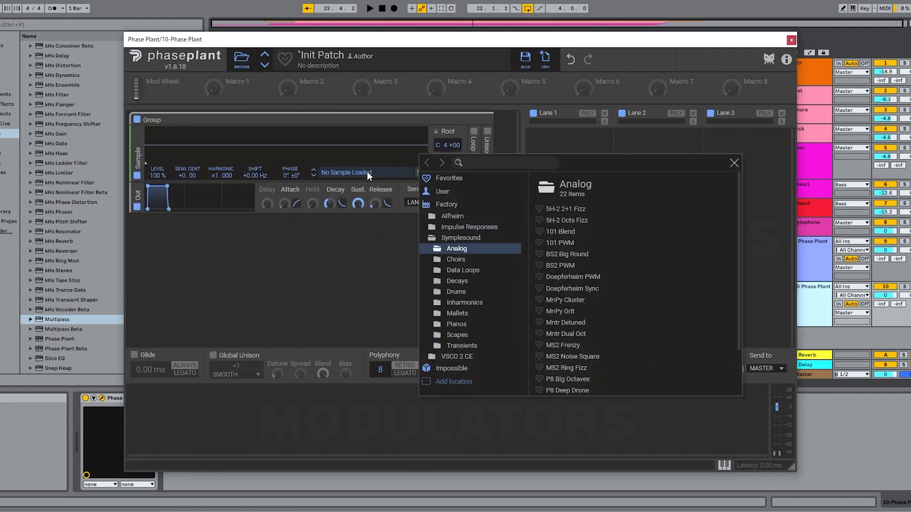
pyautogui.click(451, 228)
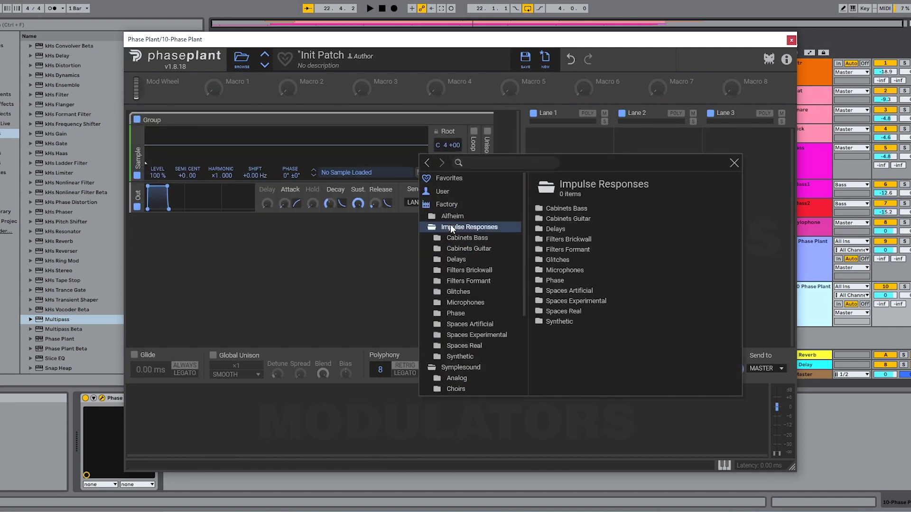
pyautogui.doubleClick(572, 311)
pyautogui.scroll(-5, 572, 332)
pyautogui.click(573, 391)
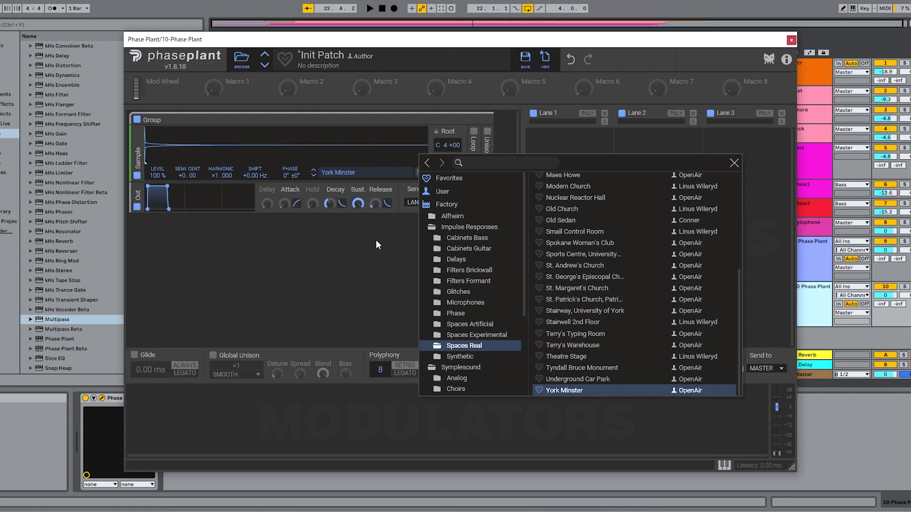
# Close Phase Plant's sample browser and window, and bring up the Snare track's Convolver
pyautogui.click(734, 162)
pyautogui.click(792, 40)
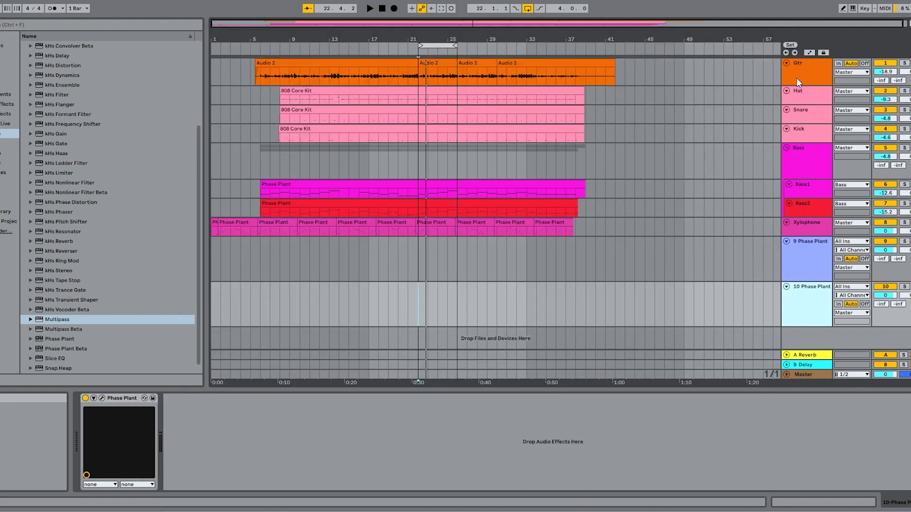
pyautogui.click(813, 118)
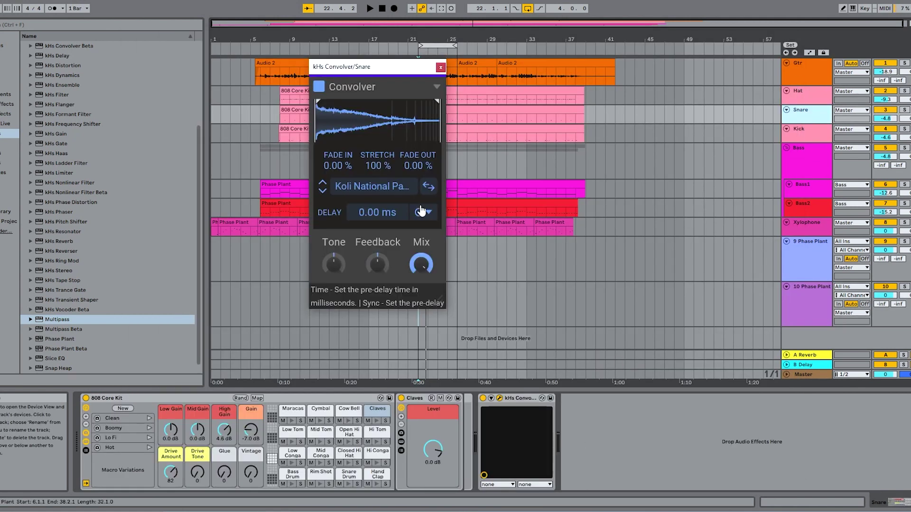
# Load York Minster into the Snare Convolver and close the impulse-response browser
pyautogui.click(370, 188)
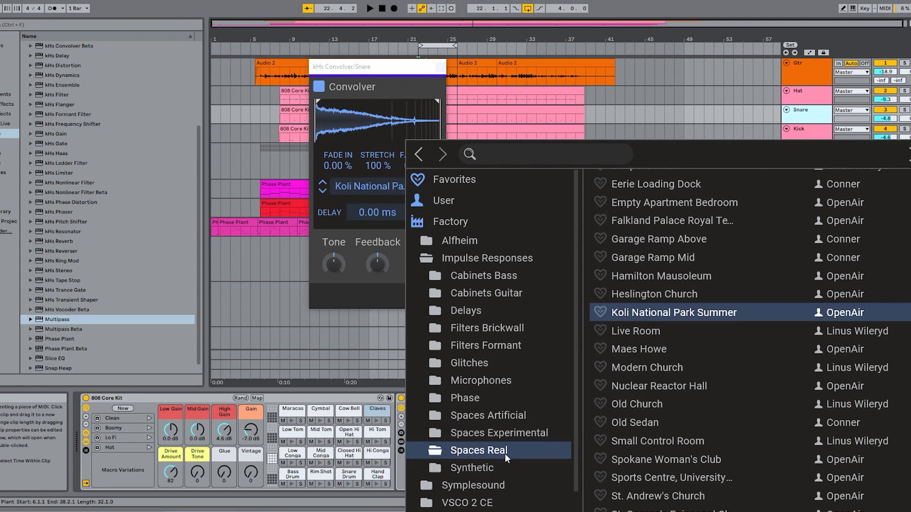
pyautogui.scroll(-3, 624, 440)
pyautogui.click(618, 502)
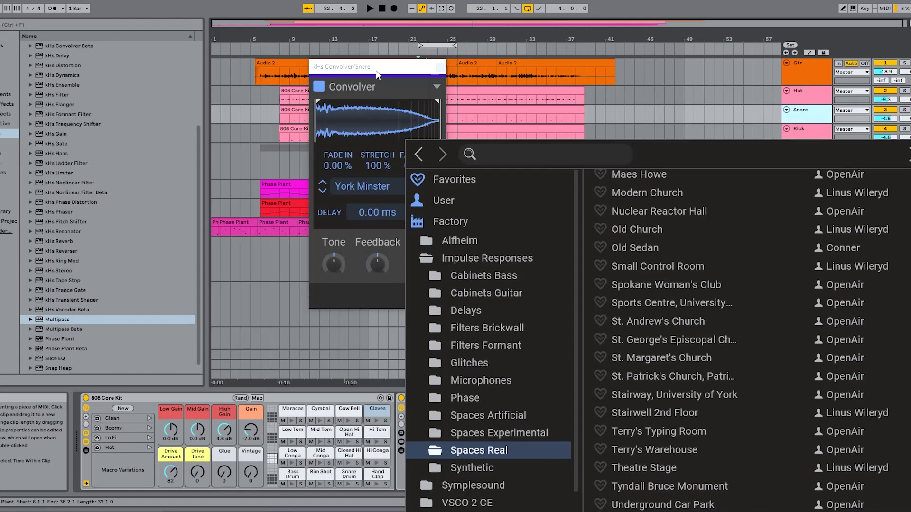
pyautogui.click(344, 48)
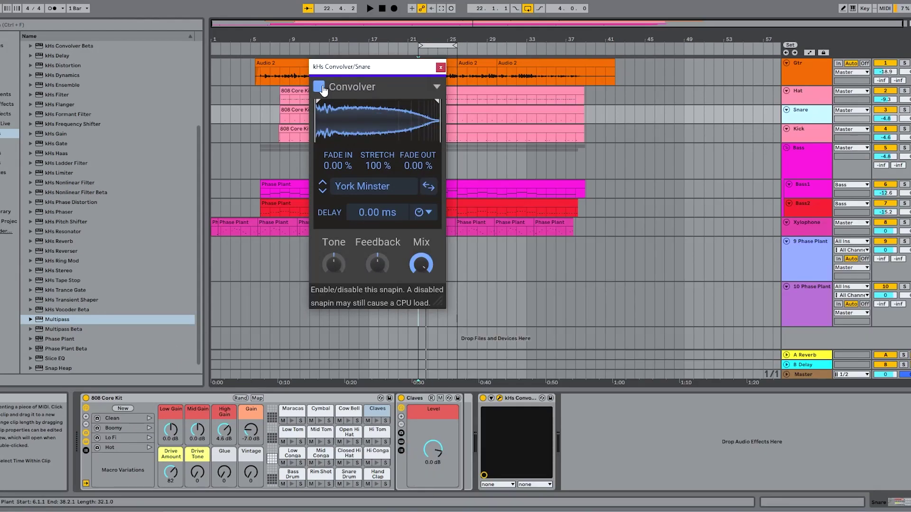
# Re-enable the Snare Convolver and audition sampler cabinets Amp Champ through Crusher
pyautogui.click(319, 88)
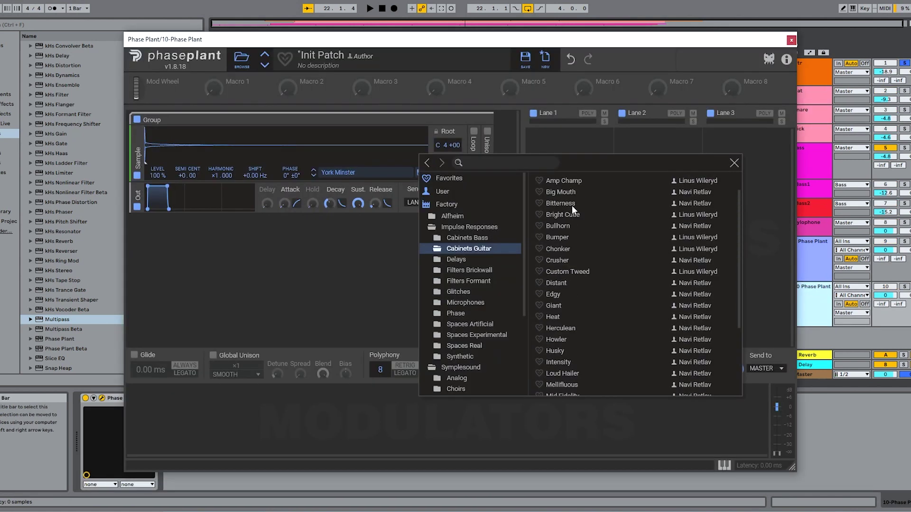
pyautogui.click(565, 181)
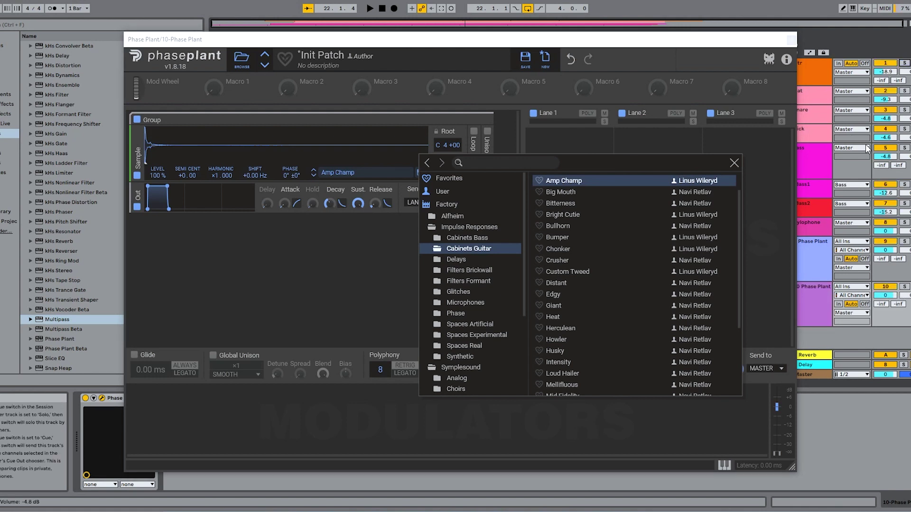
pyautogui.click(575, 193)
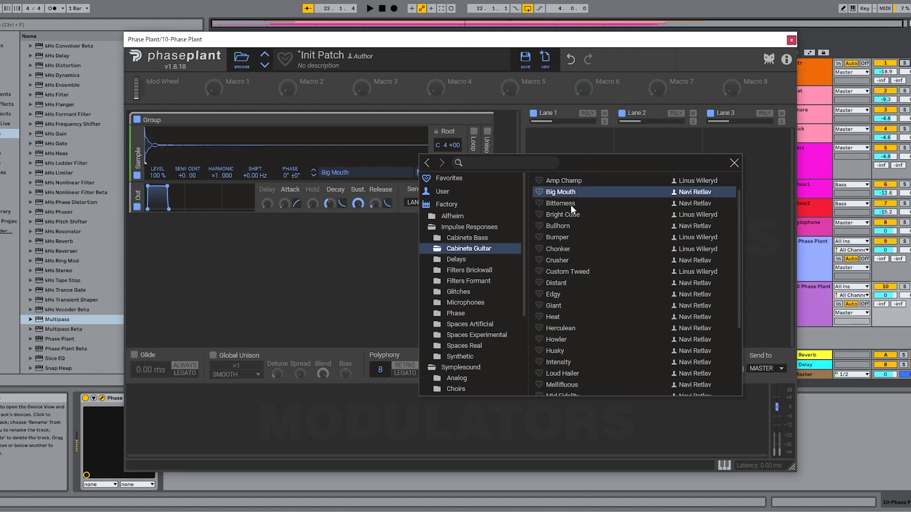
pyautogui.click(568, 203)
pyautogui.click(567, 214)
pyautogui.click(564, 227)
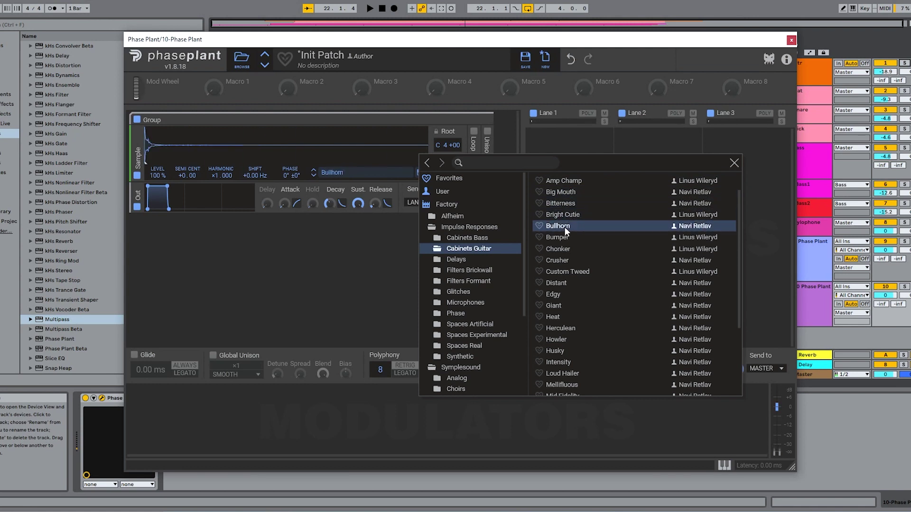
pyautogui.click(561, 238)
pyautogui.click(562, 250)
pyautogui.click(562, 261)
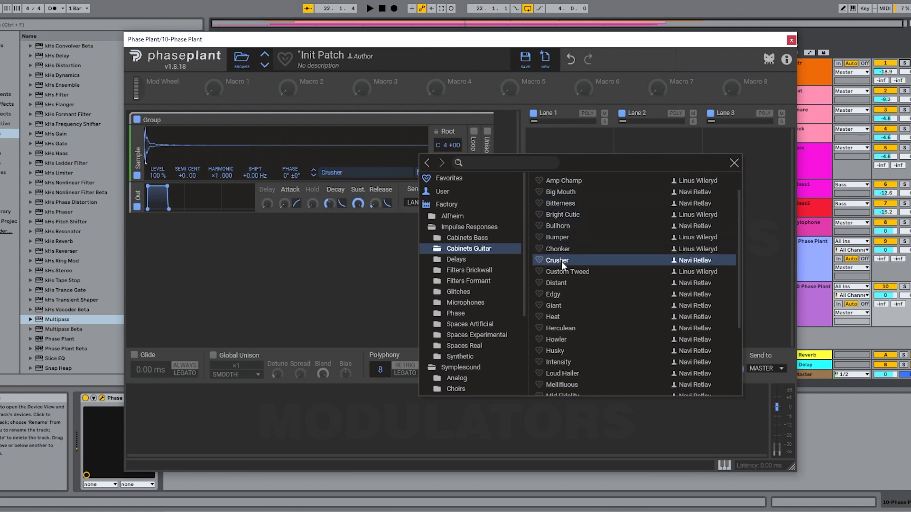
# Continue auditioning Custom Tweed, Distant, Edgy, Heat, Intensity, Stuffy and Roomy cabinet responses
pyautogui.click(562, 271)
pyautogui.click(561, 281)
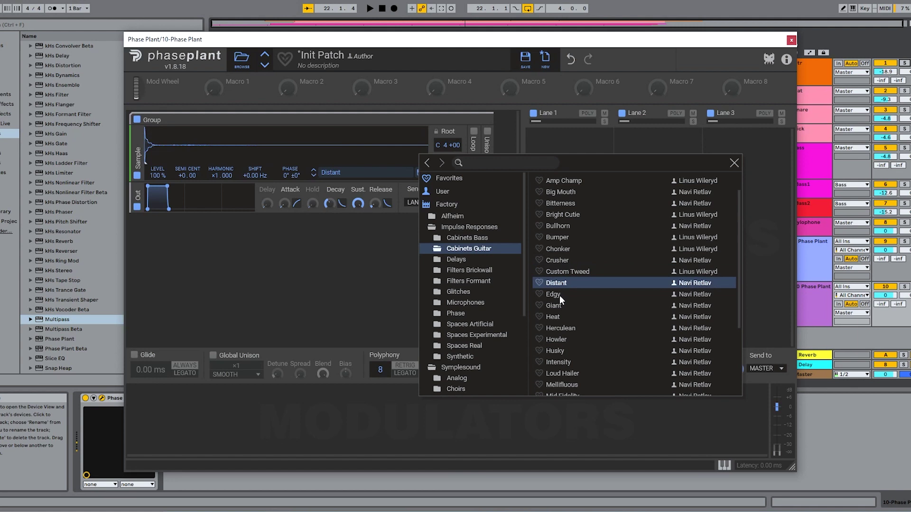
pyautogui.click(559, 295)
pyautogui.click(563, 316)
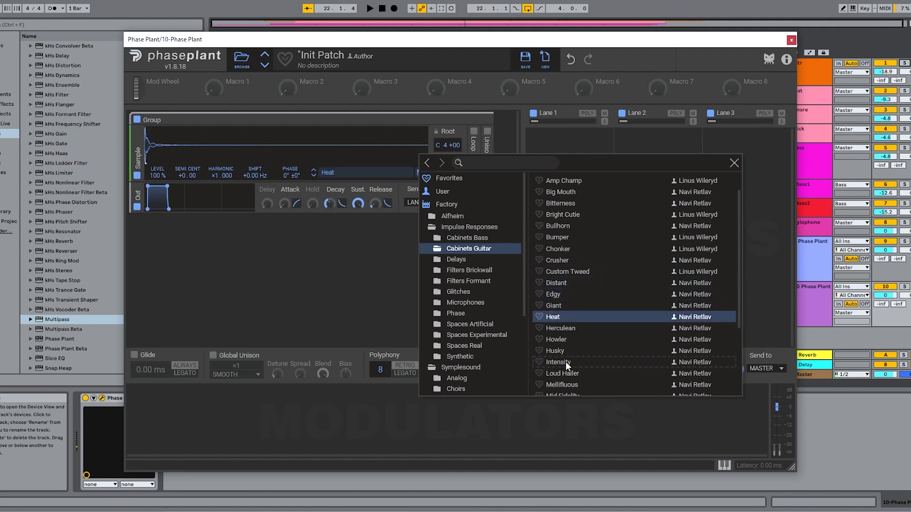
pyautogui.click(567, 362)
pyautogui.scroll(-3, 574, 377)
pyautogui.click(574, 379)
pyautogui.click(565, 336)
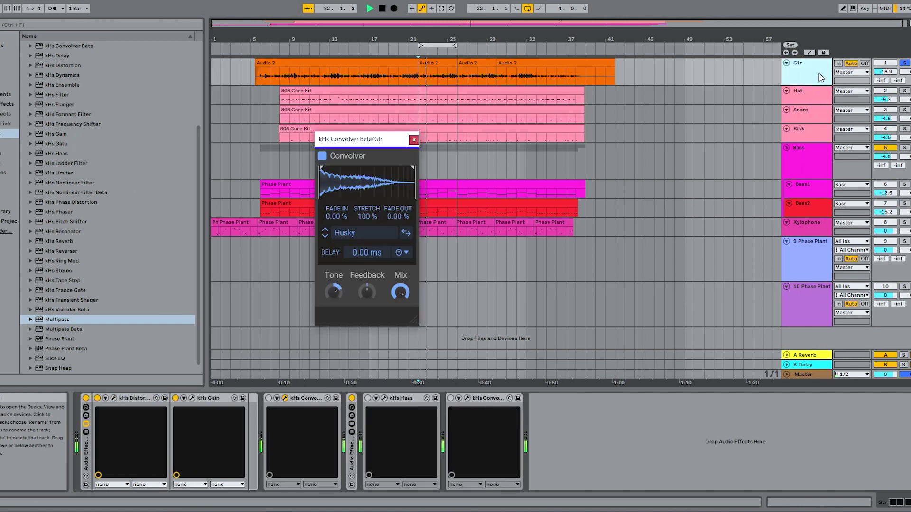
# Switch on the Gtr Convolver, raise kHs Distortion's drive, and compare with the Convolver off and on
pyautogui.moveTo(360, 144); pyautogui.dragTo(381, 127)
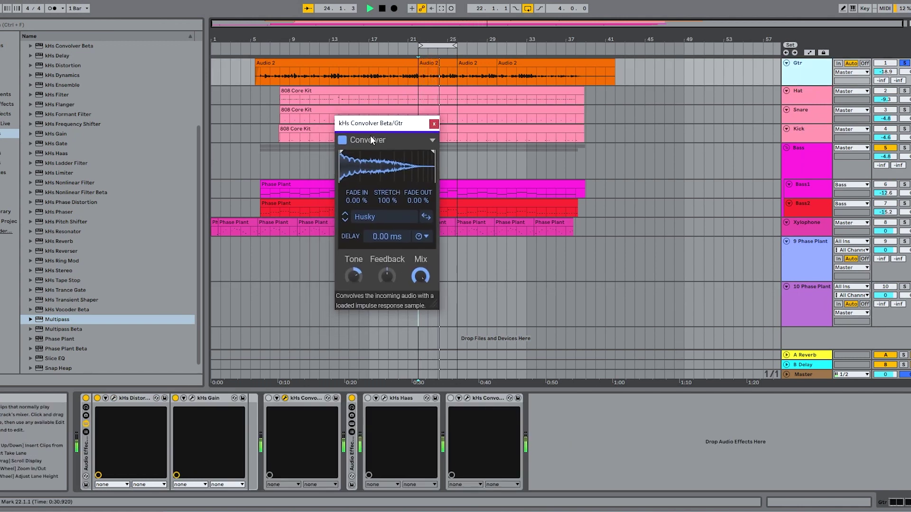
pyautogui.click(269, 398)
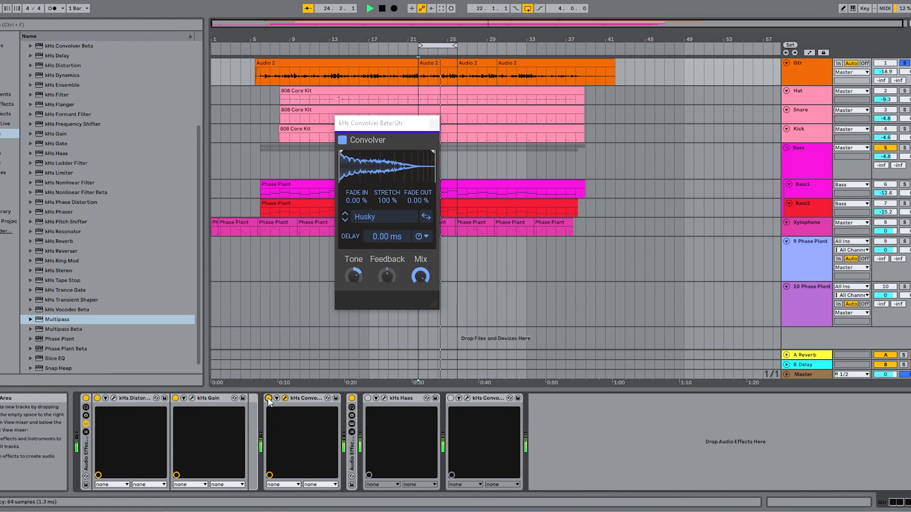
pyautogui.click(114, 398)
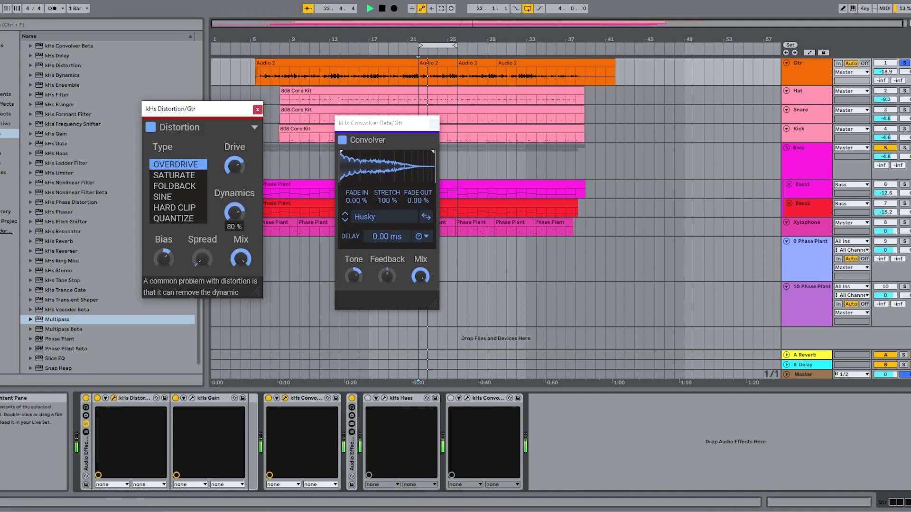
pyautogui.moveTo(235, 166); pyautogui.dragTo(235, 162)
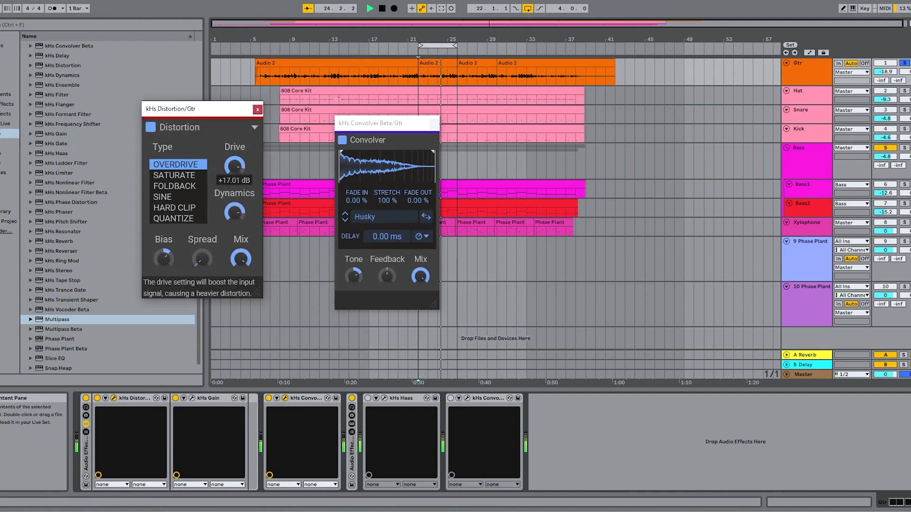
pyautogui.click(342, 141)
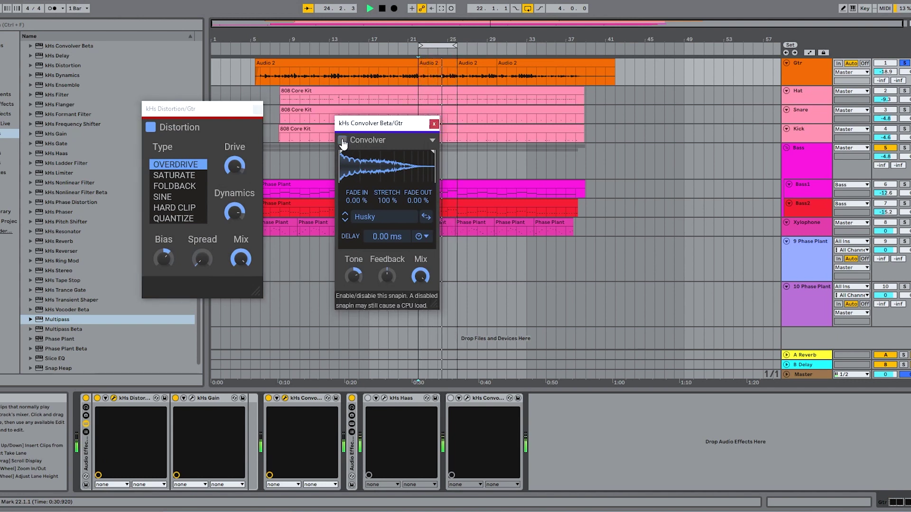
pyautogui.click(344, 141)
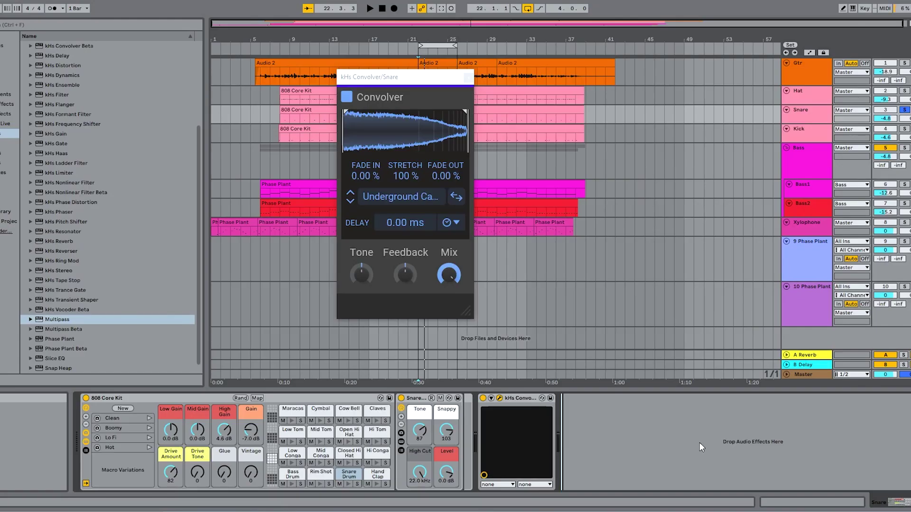
pyautogui.moveTo(409, 79); pyautogui.dragTo(424, 87)
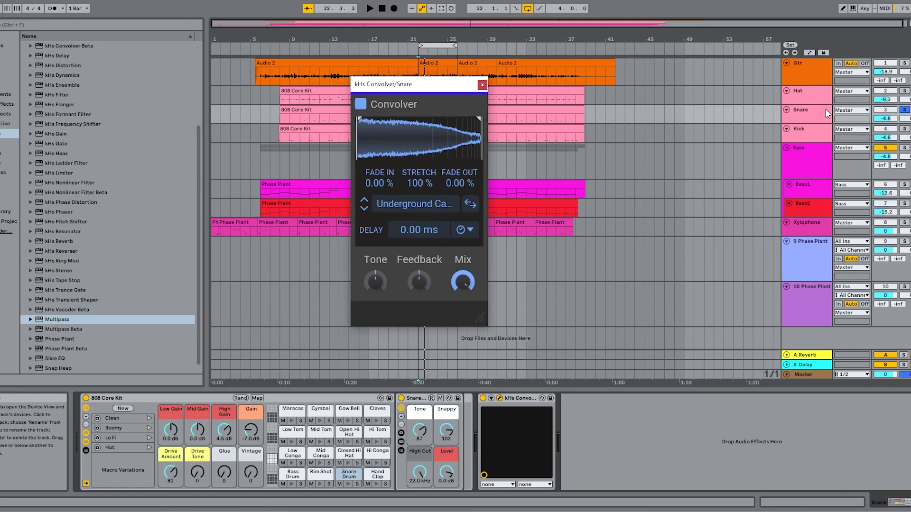
# During playback, sweep the Snare Convolver's Tone and Feedback up, then reset both to centre
pyautogui.press('space')
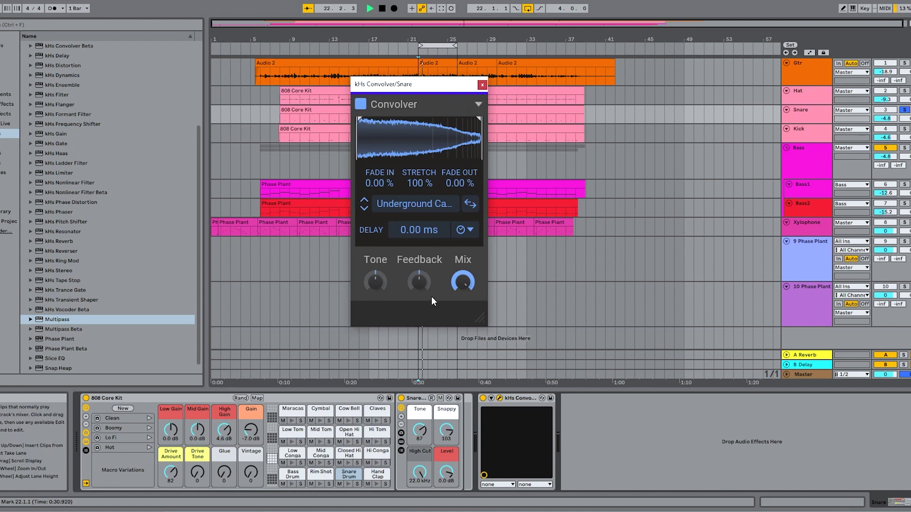
pyautogui.moveTo(376, 282); pyautogui.dragTo(376, 319)
pyautogui.doubleClick(376, 286)
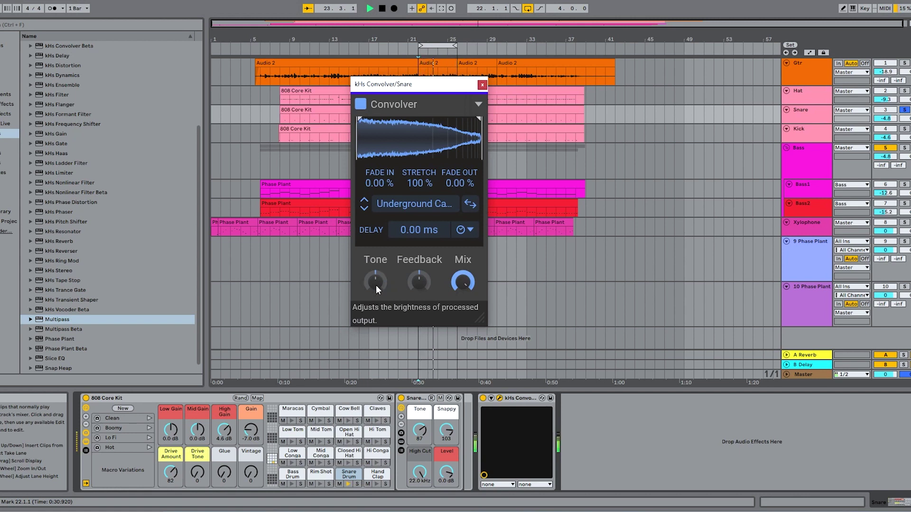
pyautogui.moveTo(420, 280); pyautogui.dragTo(462, 307)
pyautogui.doubleClick(420, 282)
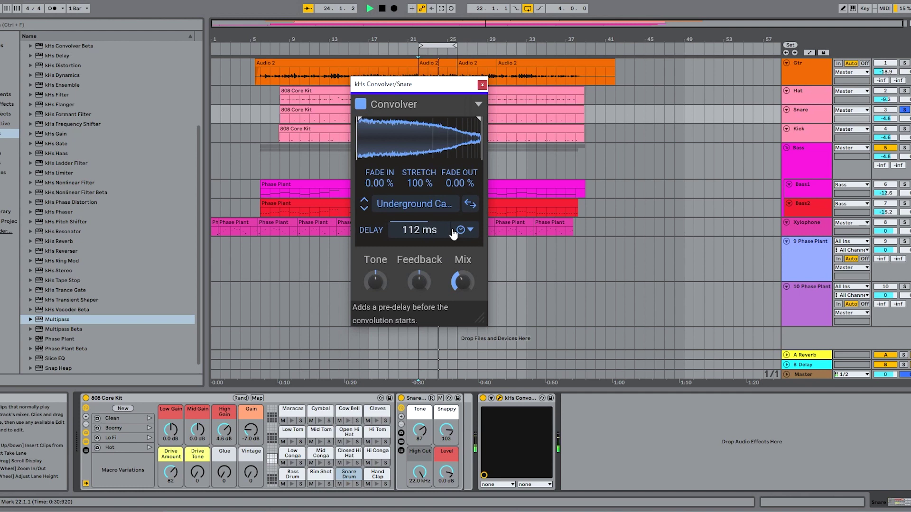
# Try synced delay, keep fade-in at 0 %, set Fade Out to 75.3 %, and crop the impulse end
pyautogui.click(468, 230)
pyautogui.scroll(1, 412, 229)
pyautogui.scroll(-1, 409, 232)
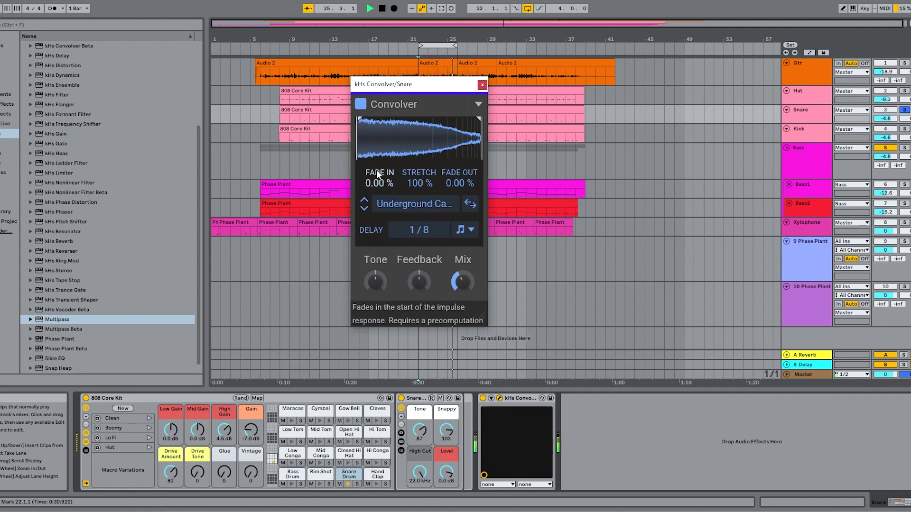
pyautogui.scroll(4, 376, 181)
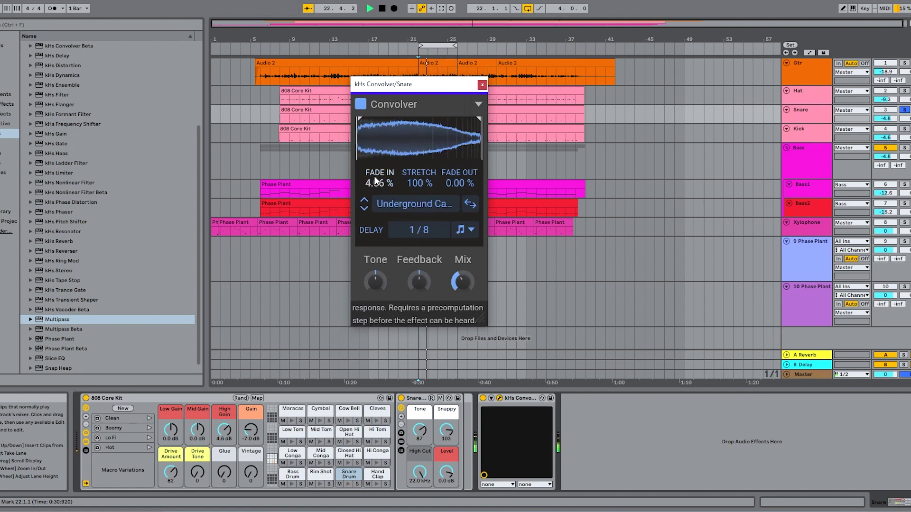
pyautogui.scroll(5, 375, 181)
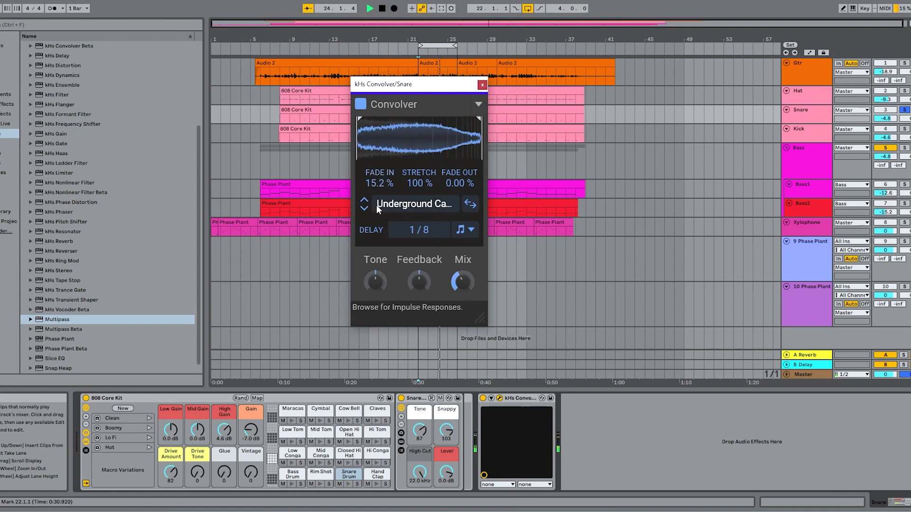
pyautogui.scroll(10, 475, 175)
pyautogui.moveTo(482, 138); pyautogui.dragTo(410, 153)
pyautogui.scroll(3, 459, 181)
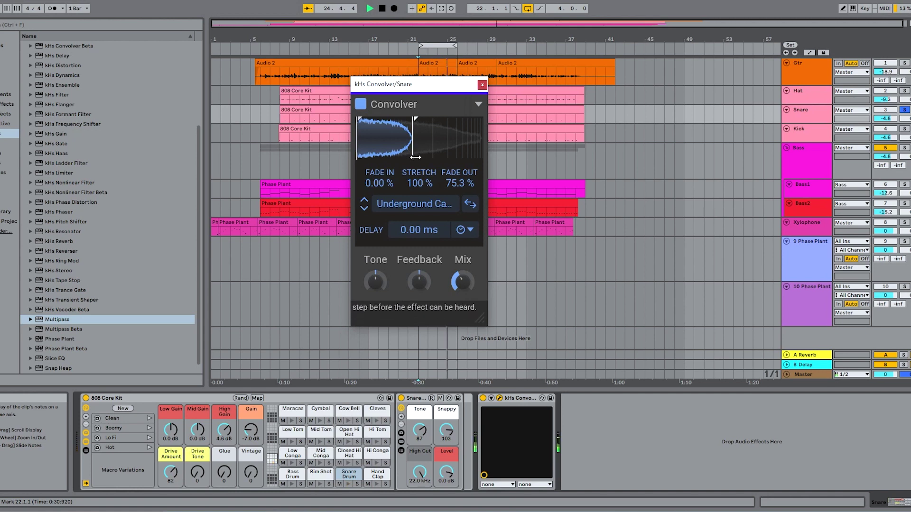
# Raise the Mix near full, restore the impulse end with 0 % fade-out, and stretch it to 328 %
pyautogui.moveTo(462, 282); pyautogui.dragTo(469, 211)
pyautogui.moveTo(414, 144); pyautogui.dragTo(480, 148)
pyautogui.moveTo(423, 181)
pyautogui.mouseDown()
pyautogui.moveTo(423, 213)
pyautogui.moveTo(411, 159)
pyautogui.mouseUp()
pyautogui.moveTo(422, 191)
pyautogui.mouseDown()
pyautogui.moveTo(425, 156)
pyautogui.moveTo(415, 163)
pyautogui.moveTo(423, 184)
pyautogui.mouseUp()
# Reset the stretch to 100 % and play the Snare with the impulse reversed
pyautogui.doubleClick(423, 182)
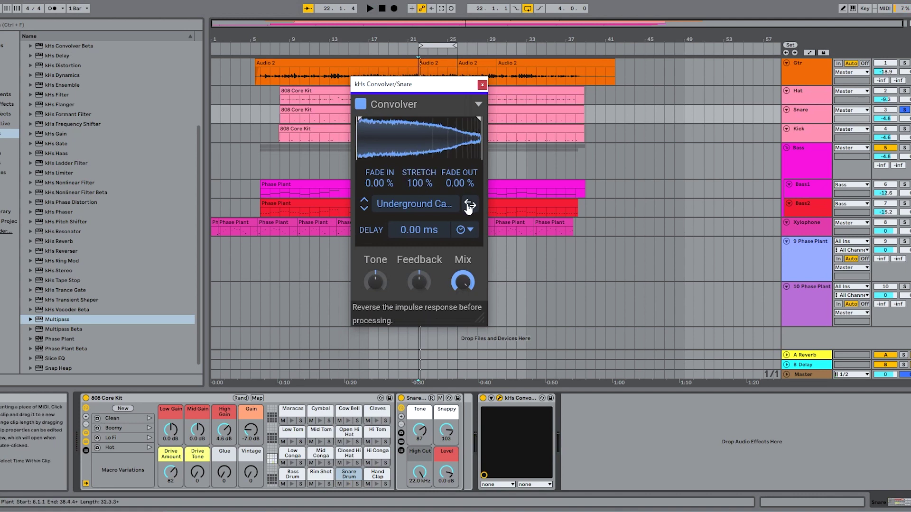
pyautogui.click(469, 205)
pyautogui.press('space')
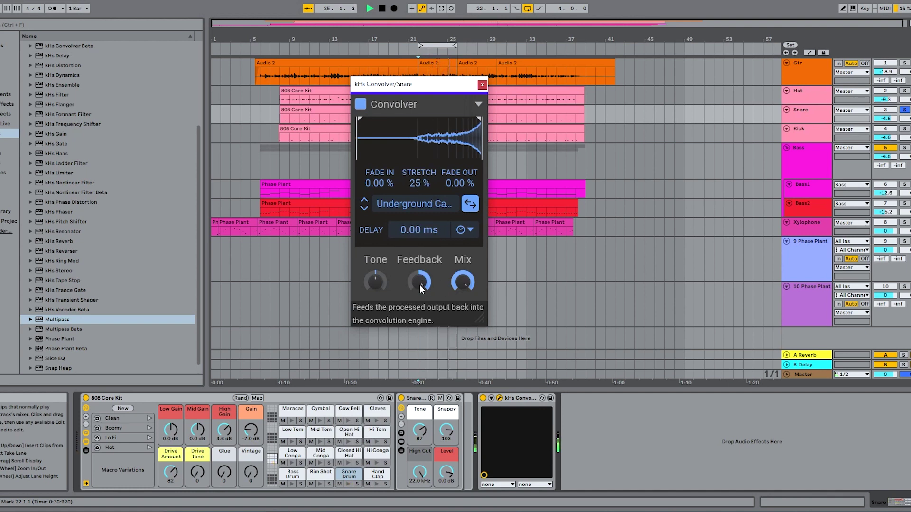
# Lengthen the pre-delay to about 691 ms and raise the Tone for a brighter reverb
pyautogui.moveTo(448, 229); pyautogui.dragTo(447, 148)
pyautogui.moveTo(419, 230); pyautogui.dragTo(419, 228)
pyautogui.moveTo(377, 281); pyautogui.dragTo(377, 277)
pyautogui.moveTo(408, 231)
pyautogui.mouseDown()
pyautogui.moveTo(408, 223)
pyautogui.moveTo(398, 234)
pyautogui.mouseUp()
pyautogui.moveTo(377, 280); pyautogui.dragTo(375, 282)
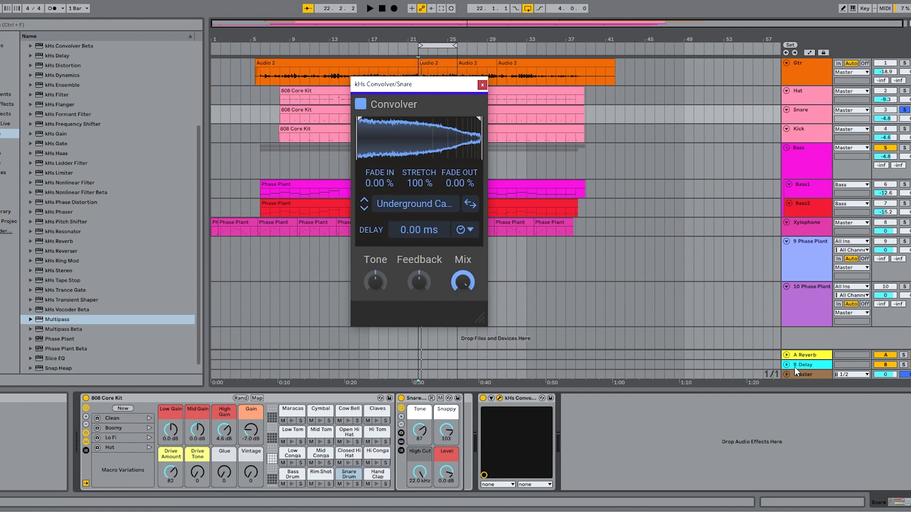
# Add Snap Heap to the Xylophone track's empty device chain
pyautogui.click(815, 232)
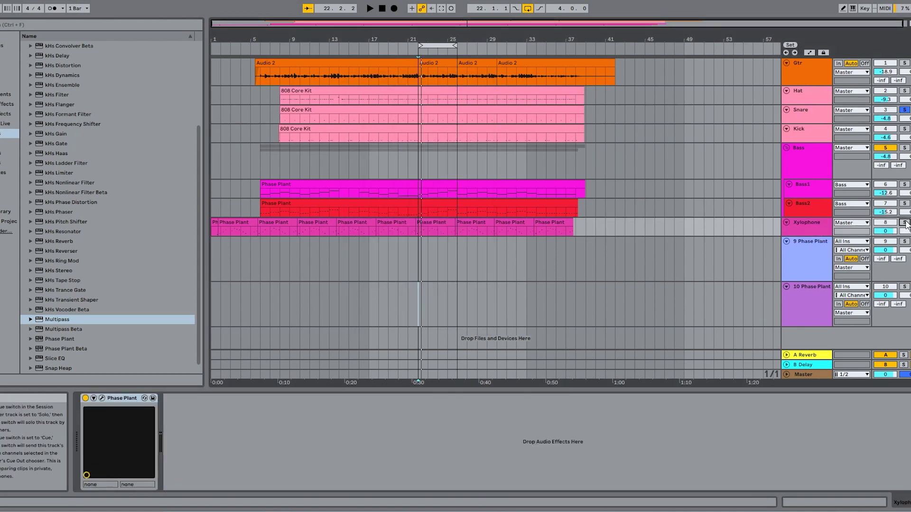
pyautogui.press('space')
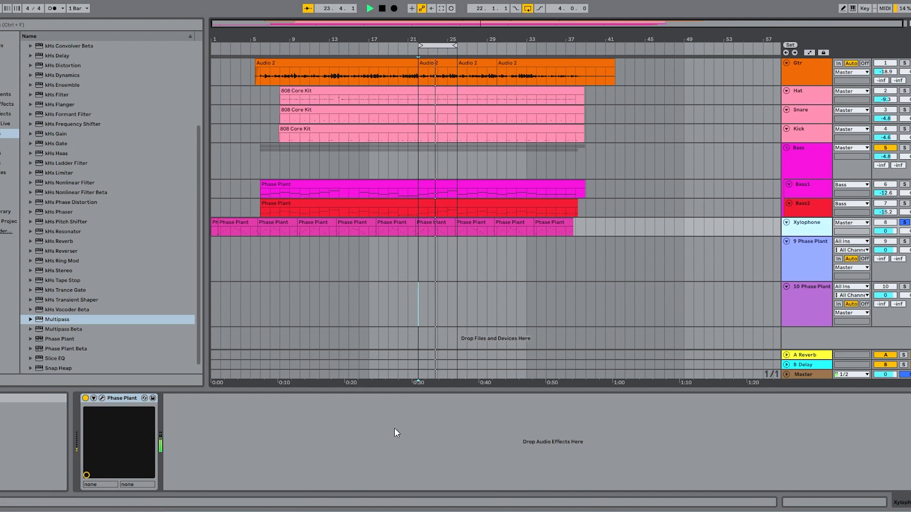
pyautogui.click(374, 428)
pyautogui.press('space')
pyautogui.moveTo(57, 368); pyautogui.dragTo(186, 441)
pyautogui.moveTo(555, 53); pyautogui.dragTo(367, 22)
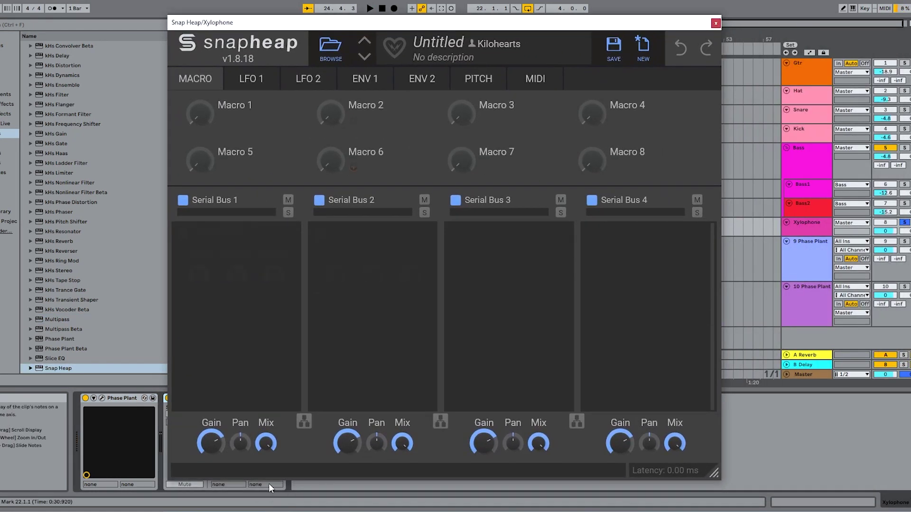
# Put a York Minster Convolver on Parallel Bus 1a and modulate its gain with LFO 1
pyautogui.click(304, 421)
pyautogui.click(256, 246)
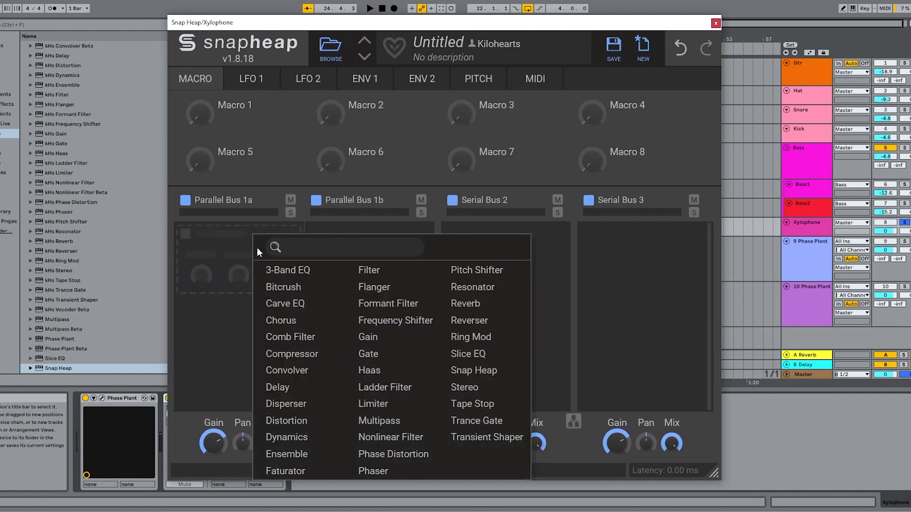
pyautogui.click(275, 370)
pyautogui.click(268, 337)
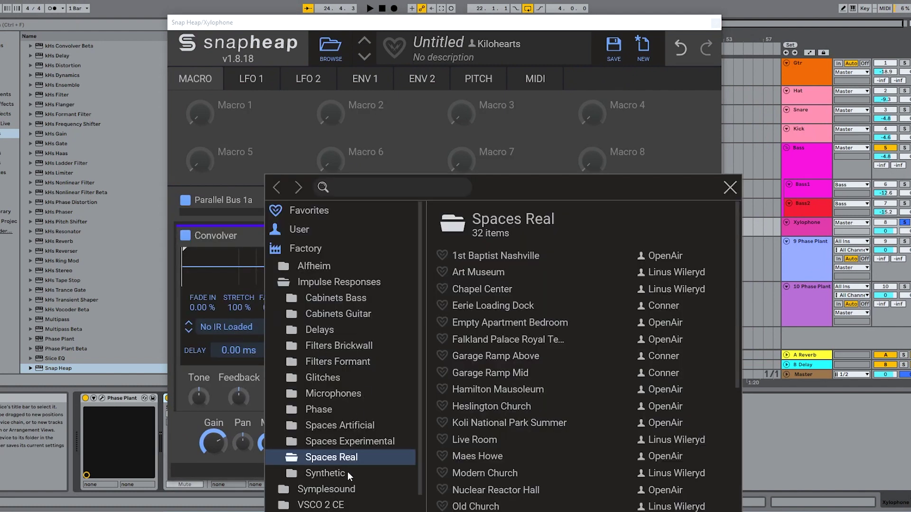
pyautogui.scroll(-5, 473, 492)
pyautogui.click(473, 493)
pyautogui.click(245, 298)
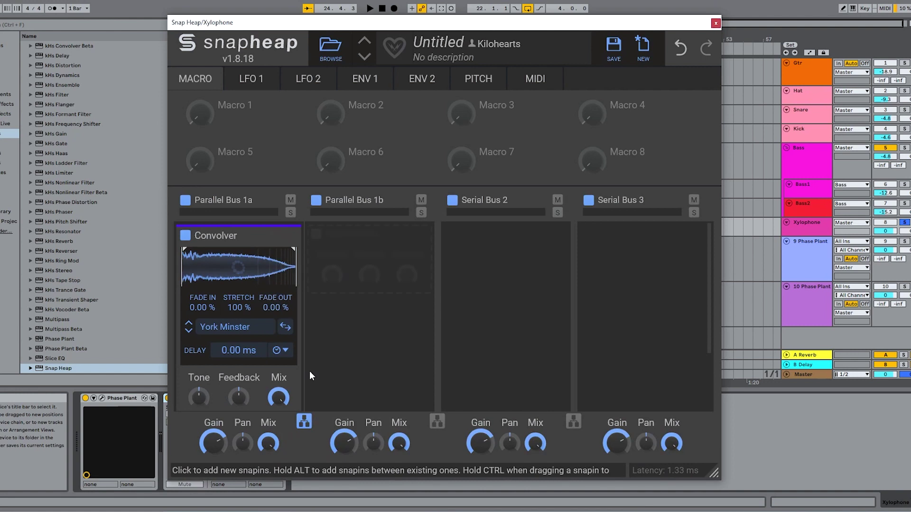
pyautogui.click(251, 79)
pyautogui.moveTo(292, 155); pyautogui.dragTo(212, 443)
# With playback running, adjust Bus 1a gain and add a collapsed Distortion after the Convolver
pyautogui.press('space')
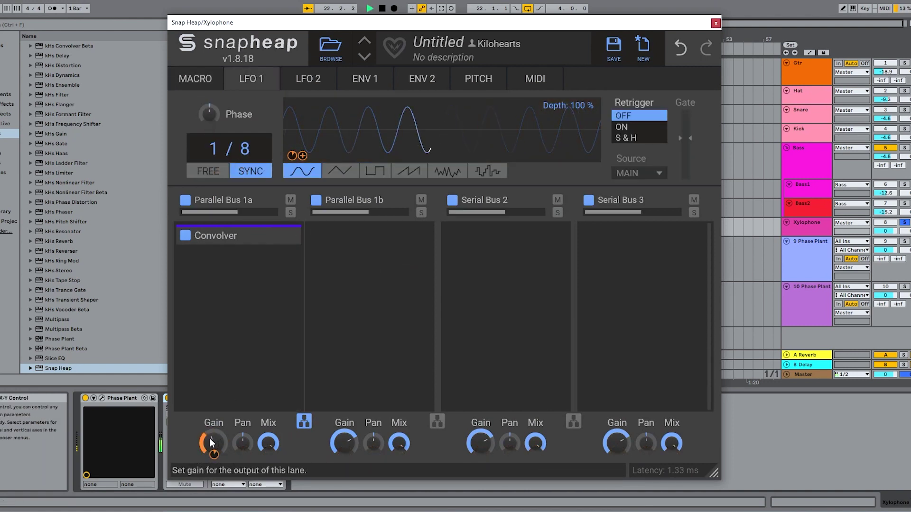
pyautogui.click(217, 446)
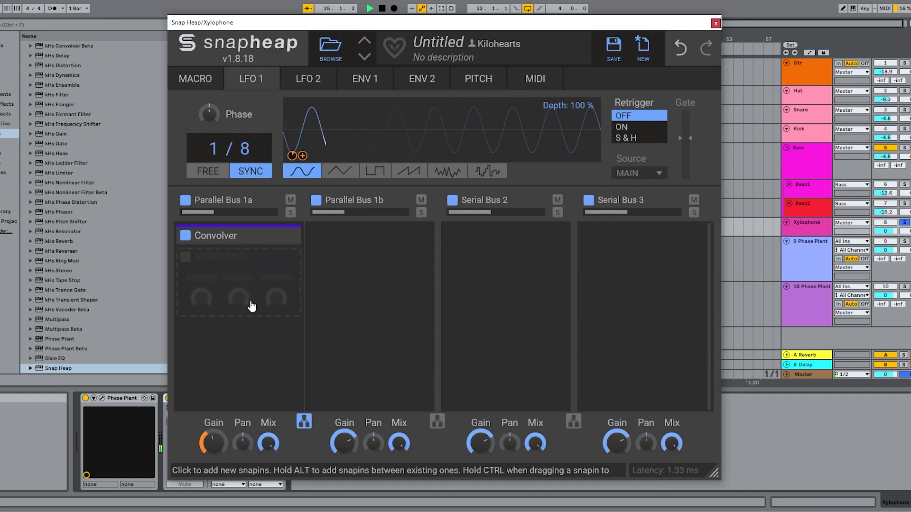
pyautogui.click(244, 342)
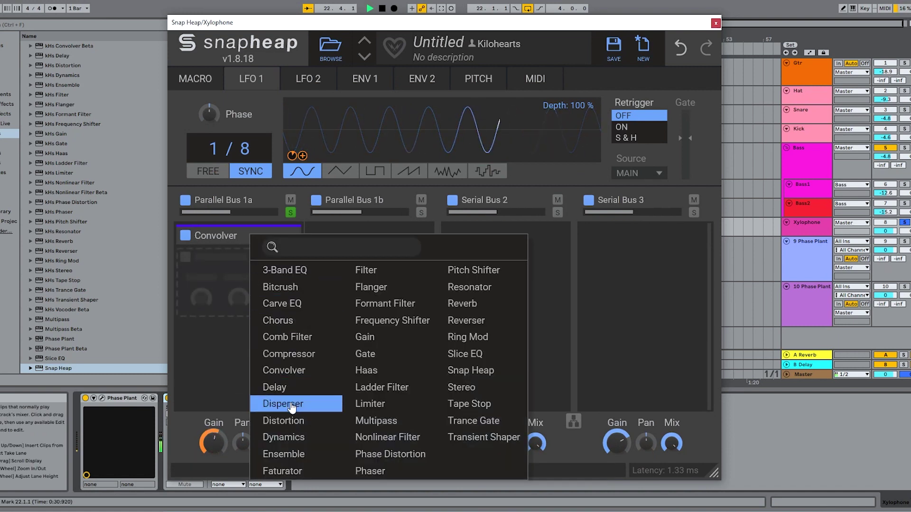
pyautogui.click(283, 421)
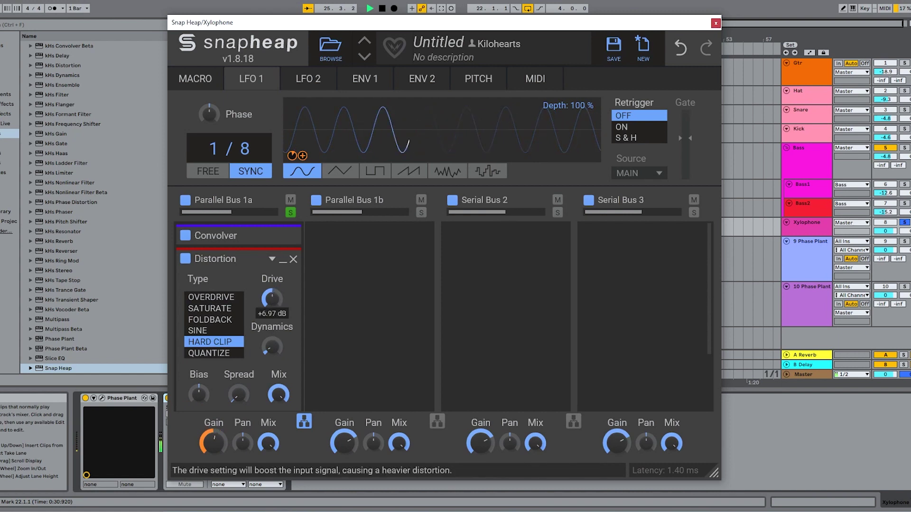
pyautogui.click(283, 260)
# Add a collapsed Flanger to Parallel Bus 1a and lower the lane's output gain
pyautogui.click(246, 311)
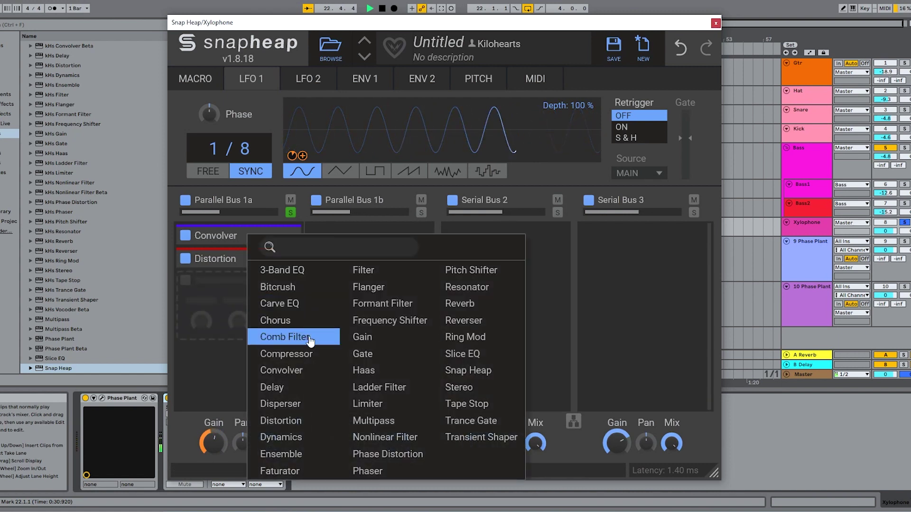
pyautogui.click(366, 236)
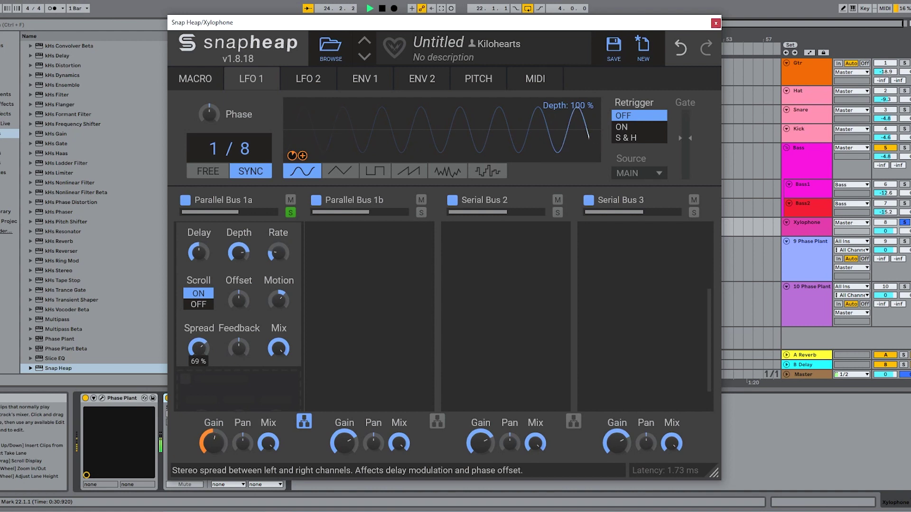
pyautogui.scroll(3, 198, 349)
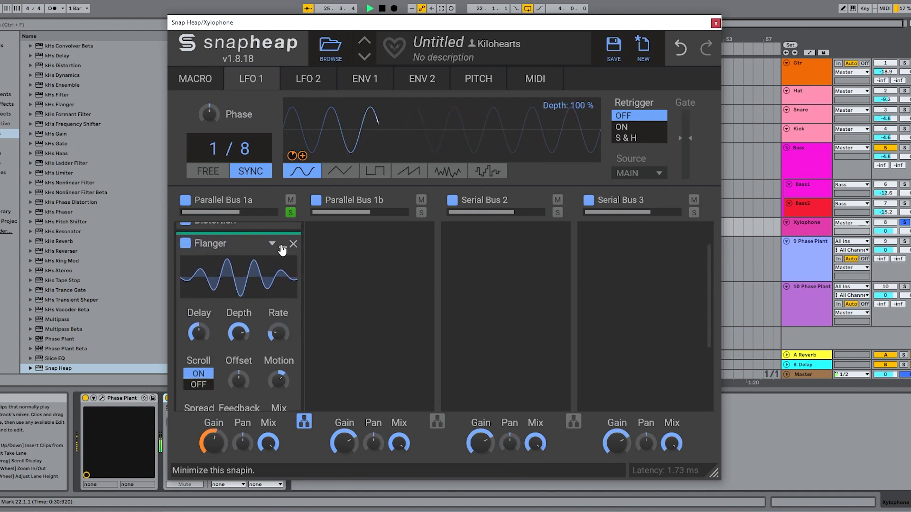
pyautogui.click(282, 249)
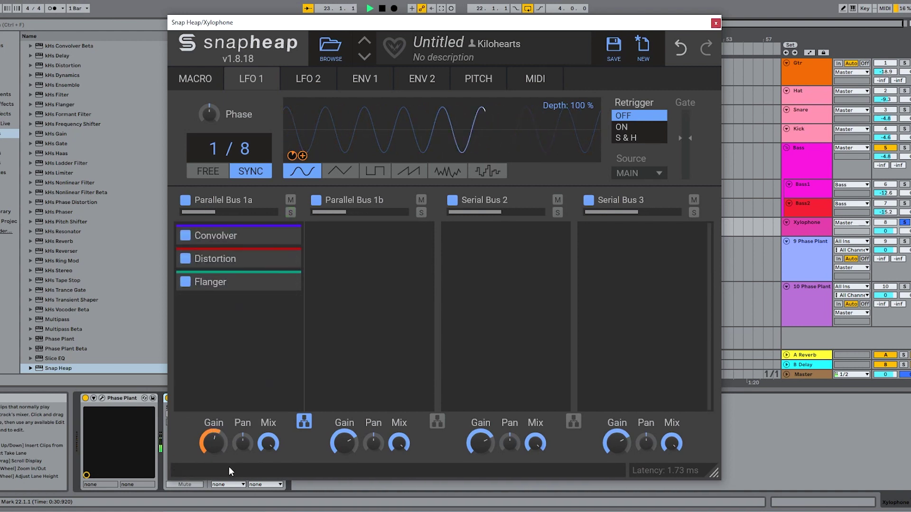
pyautogui.moveTo(213, 442); pyautogui.dragTo(213, 448)
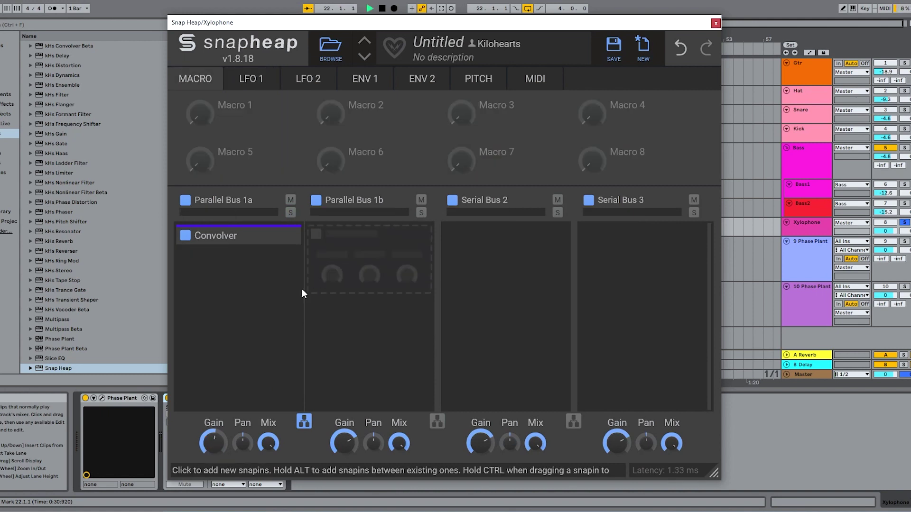
# Add a Compressor below the Convolver with its sidechain set to MAIN
pyautogui.click(302, 289)
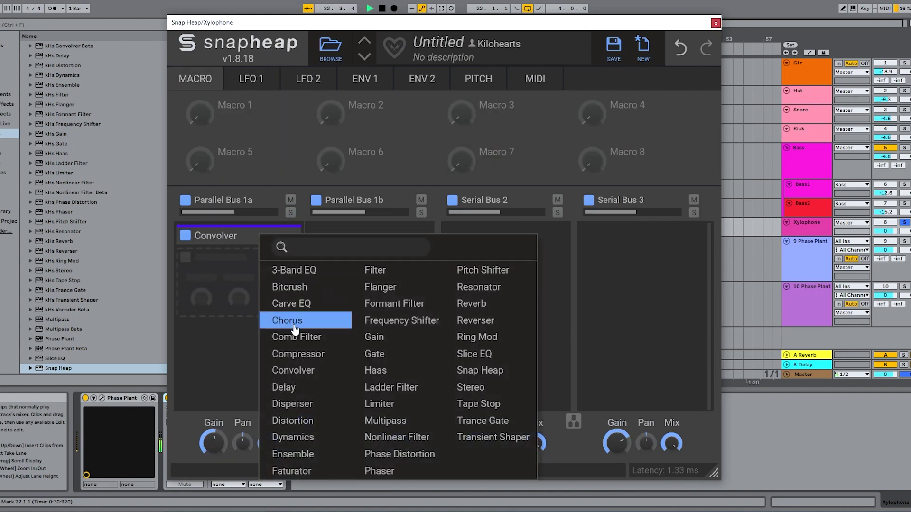
pyautogui.click(297, 356)
pyautogui.scroll(-3, 256, 332)
pyautogui.click(243, 321)
pyautogui.click(223, 350)
pyautogui.scroll(3, 212, 328)
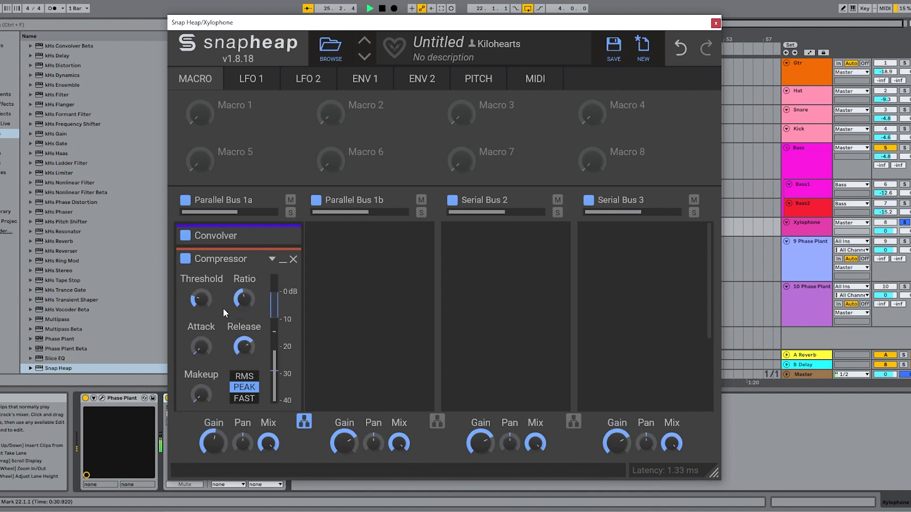
pyautogui.scroll(-3, 223, 312)
pyautogui.scroll(3, 220, 305)
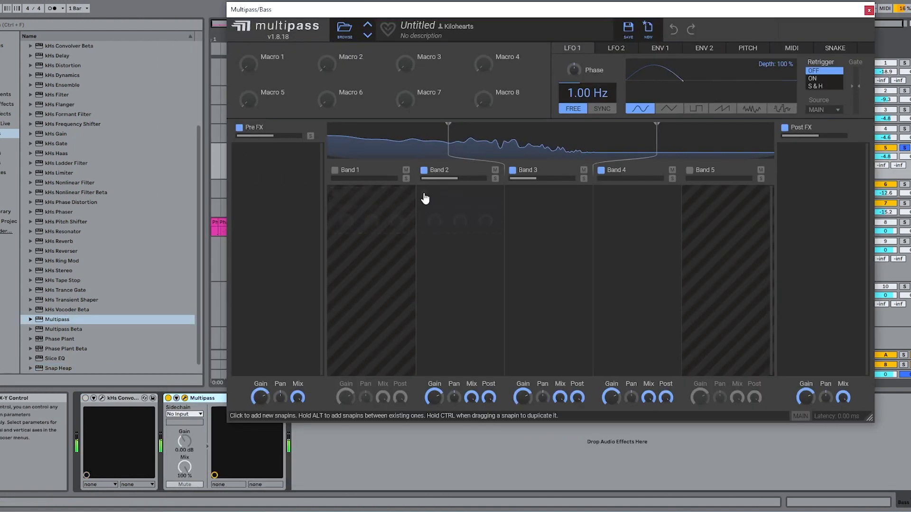
# Move the Multipass split to 615 Hz and give the low band a Striker Convolver
pyautogui.click(424, 170)
pyautogui.moveTo(655, 138); pyautogui.dragTo(523, 139)
pyautogui.click(538, 207)
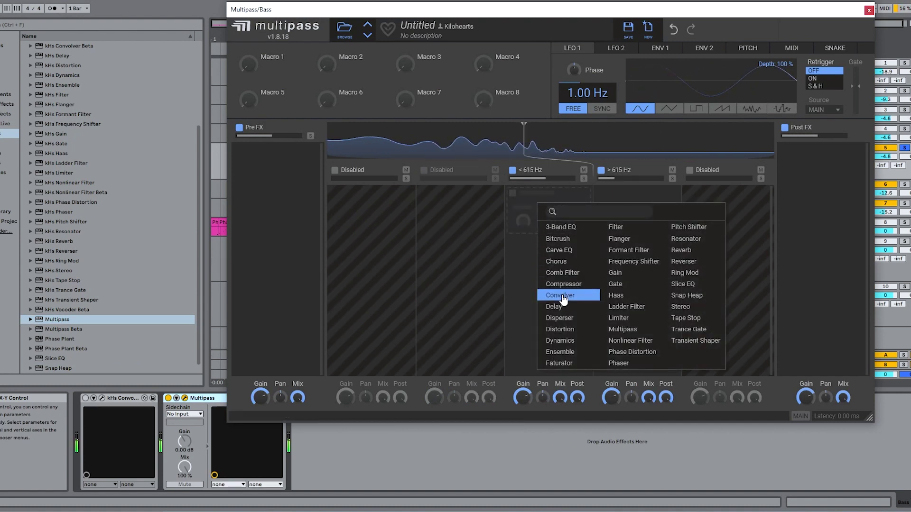
pyautogui.click(561, 299)
pyautogui.click(546, 257)
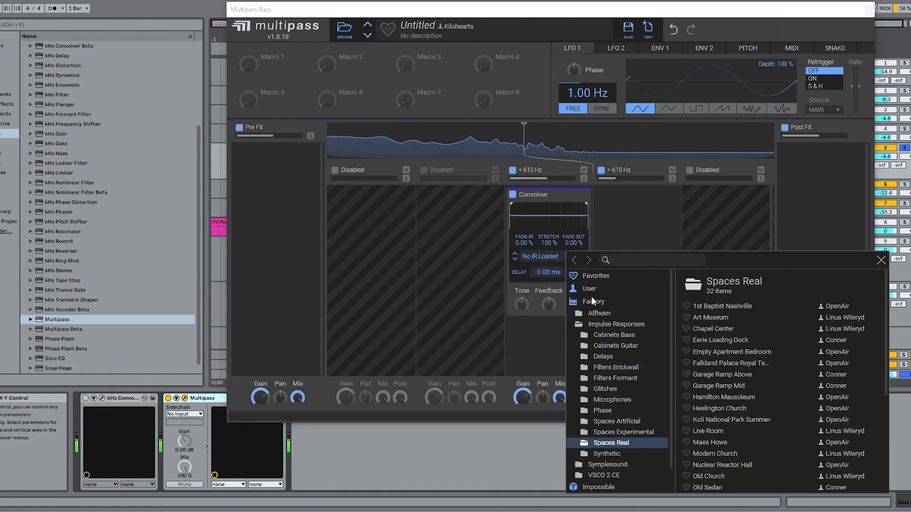
pyautogui.click(608, 335)
pyautogui.scroll(-1, 713, 400)
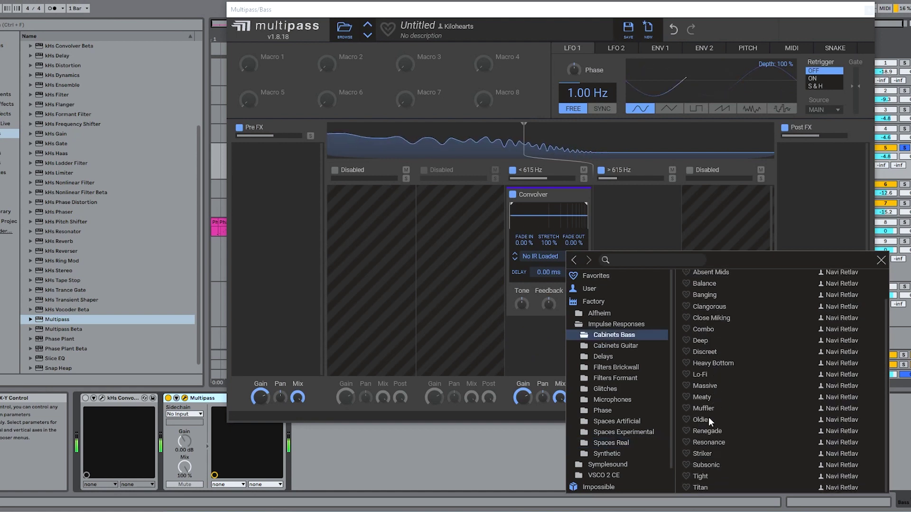
pyautogui.click(704, 454)
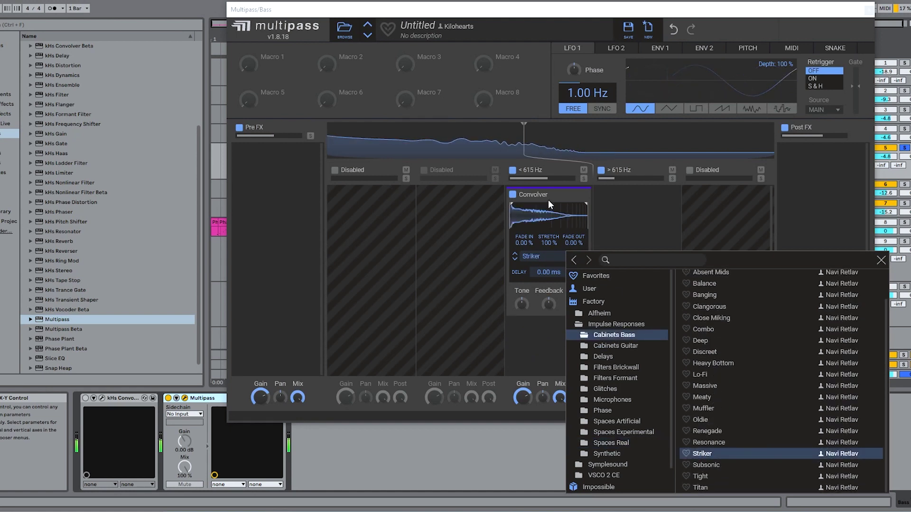
pyautogui.click(637, 204)
# Give the high band a Custom Tweed Convolver and shift the split to about 686 Hz
pyautogui.click(639, 202)
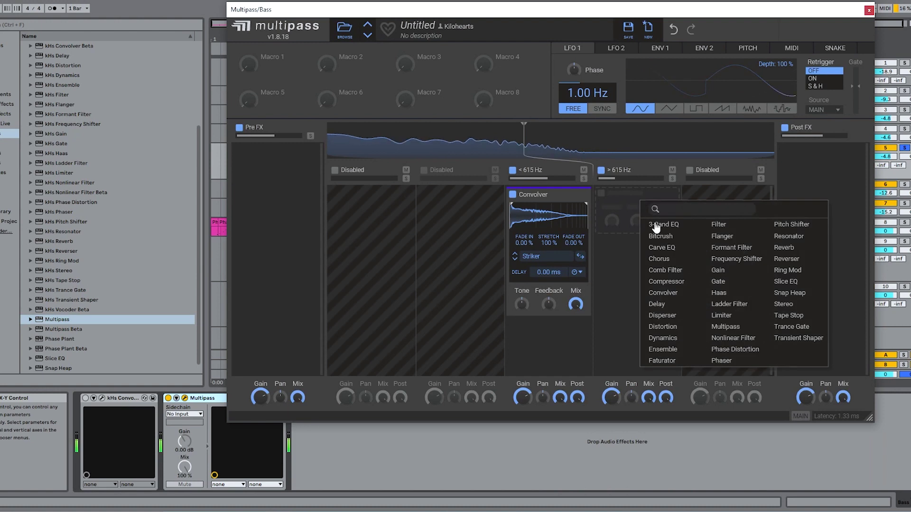
pyautogui.click(670, 295)
pyautogui.click(642, 257)
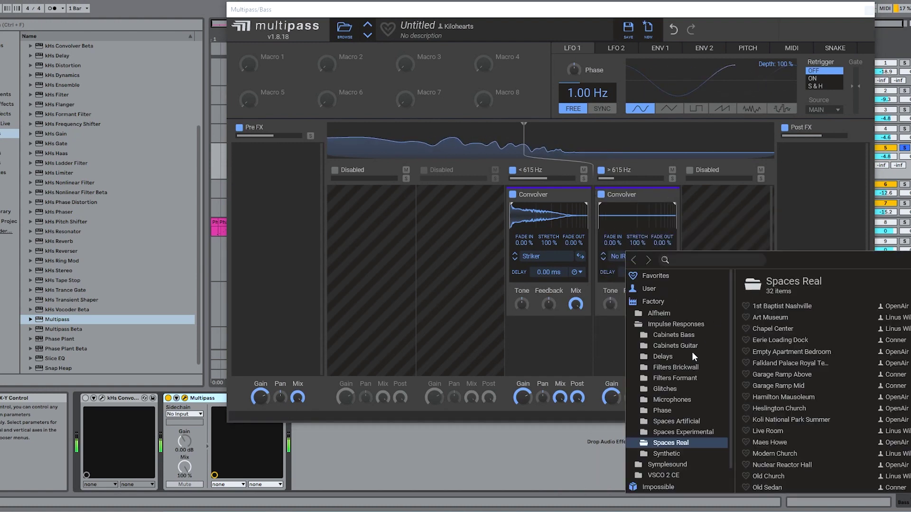
pyautogui.click(679, 346)
pyautogui.click(767, 363)
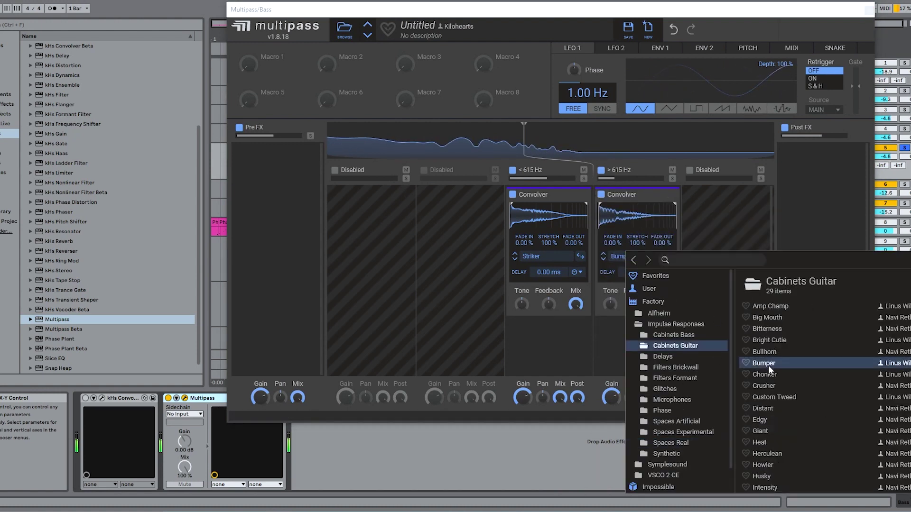
pyautogui.click(778, 397)
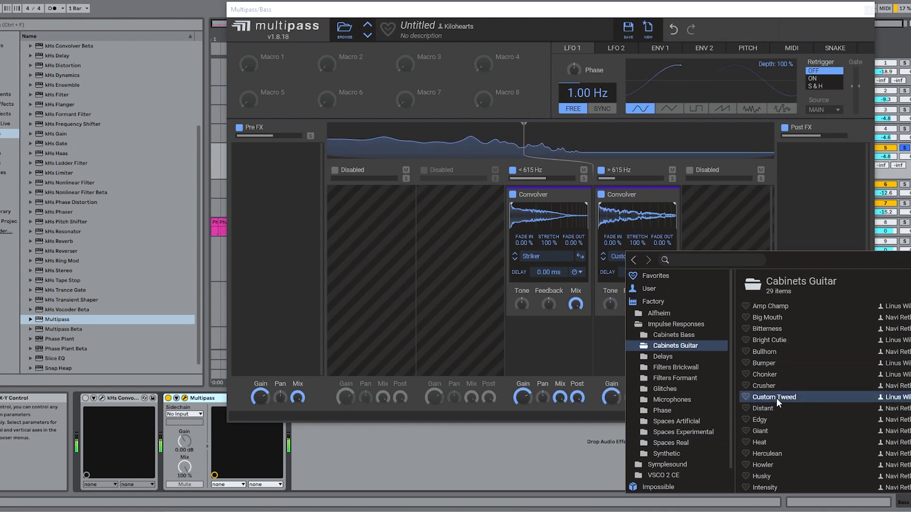
pyautogui.click(609, 154)
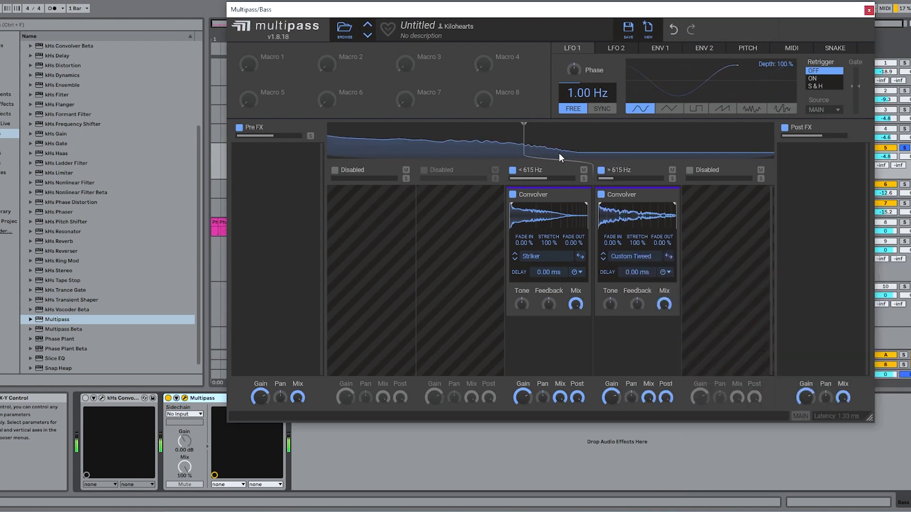
pyautogui.moveTo(479, 130)
pyautogui.mouseDown()
pyautogui.moveTo(461, 128)
pyautogui.moveTo(533, 131)
pyautogui.mouseUp()
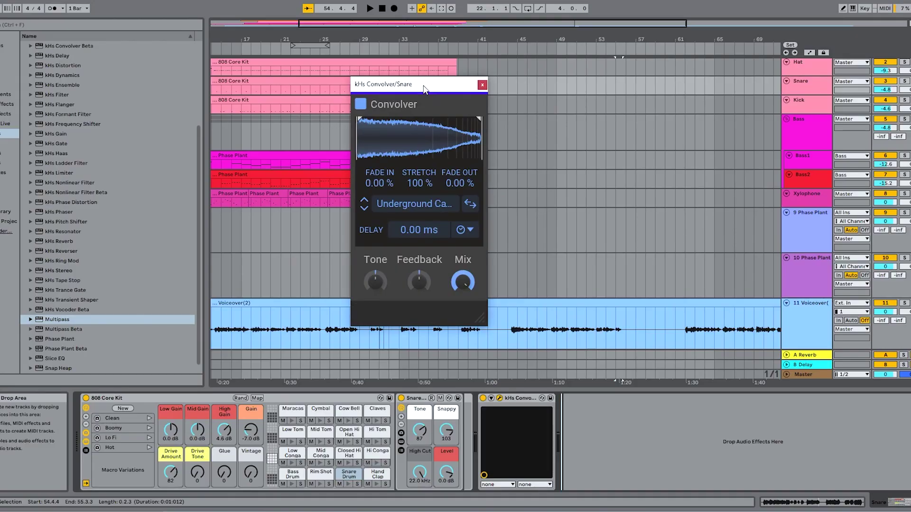
# Nudge the Snare track's kHs Convolver window slightly to the right
pyautogui.moveTo(424, 91); pyautogui.dragTo(428, 87)
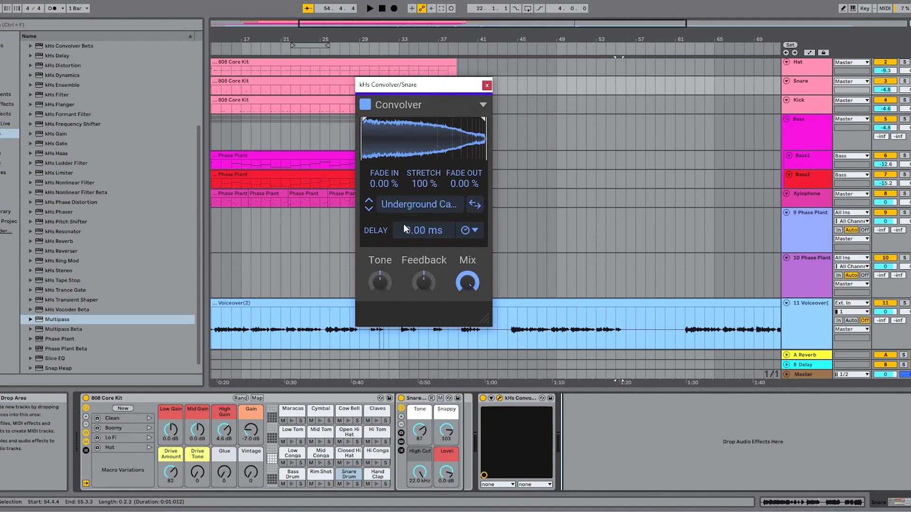
# Browse the Snare Convolver's Microphones, Glitches, Formant, Brickwall and Phase IR folders
pyautogui.click(419, 205)
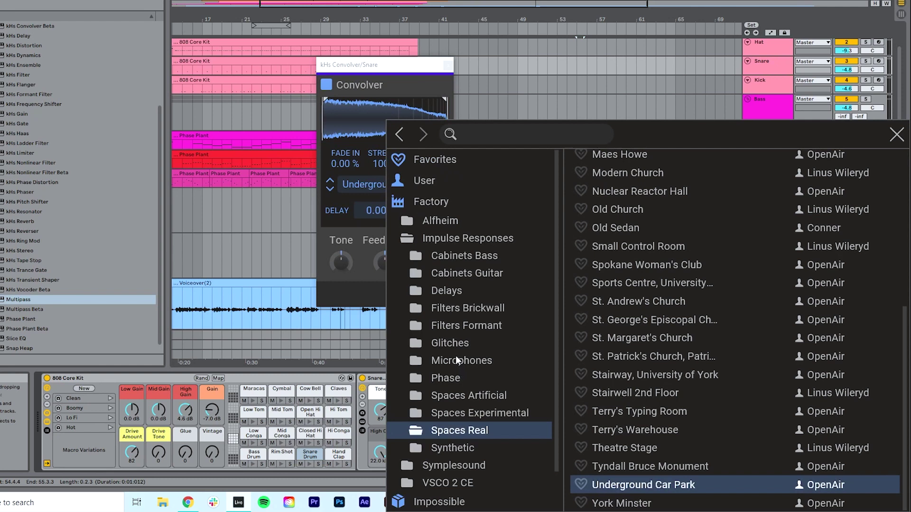
pyautogui.click(457, 361)
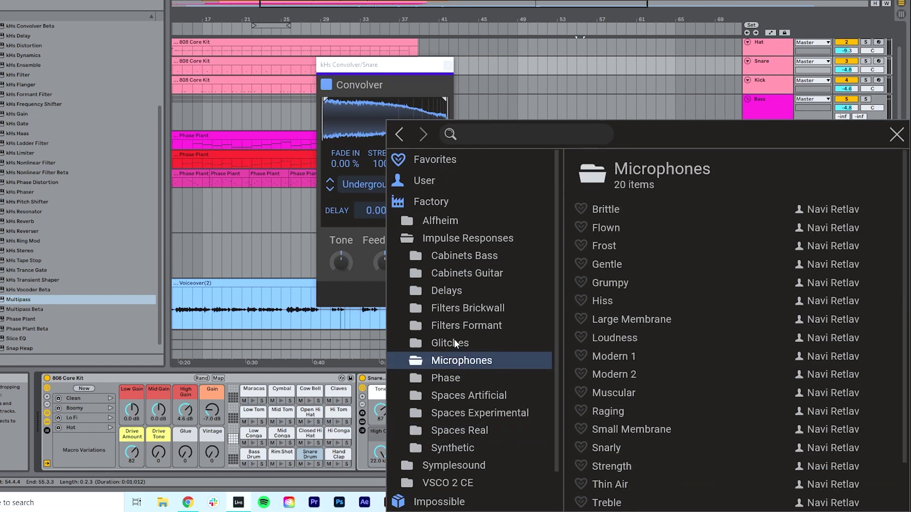
pyautogui.click(454, 342)
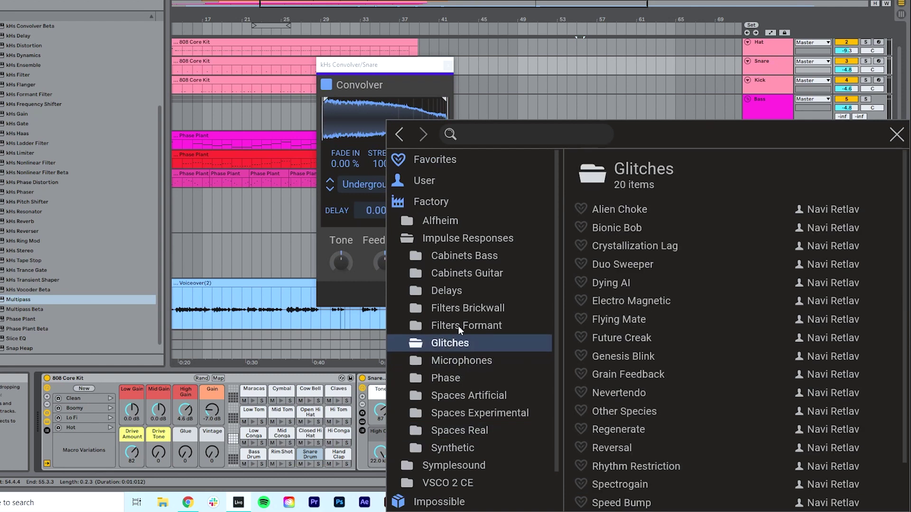
pyautogui.click(459, 327)
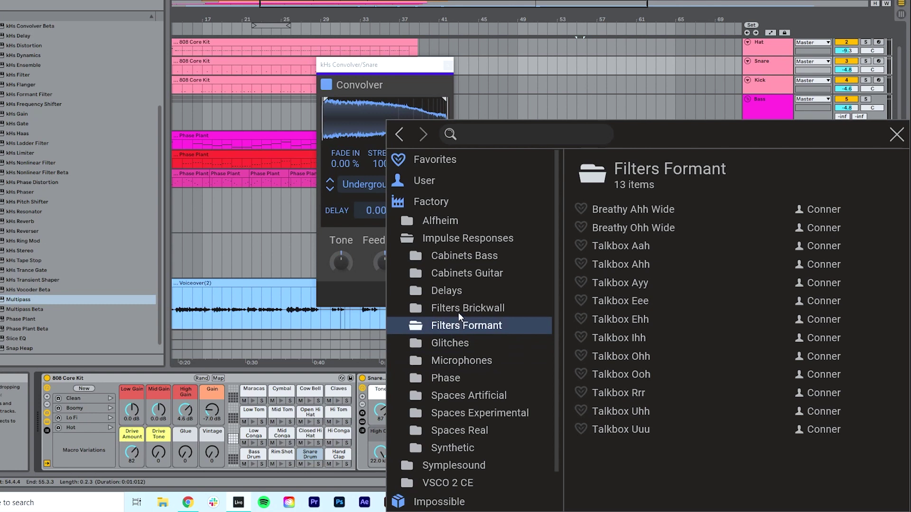
pyautogui.click(458, 312)
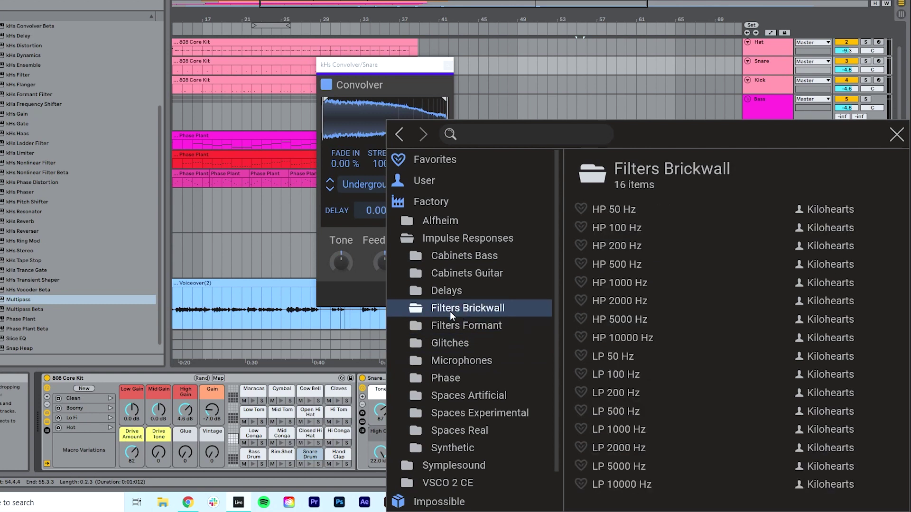
pyautogui.click(451, 381)
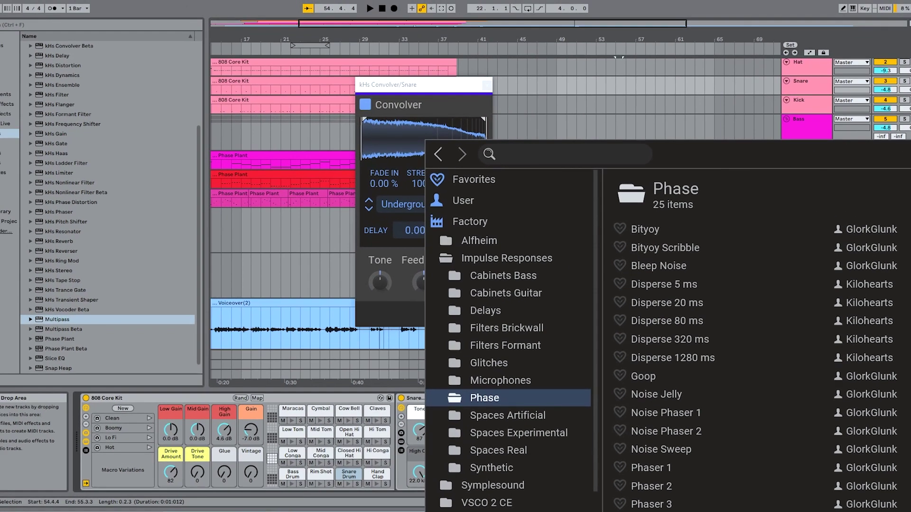
# Close the IR browser and show the Phase Plant plugin on track 10
pyautogui.press('Escape')
pyautogui.click(810, 279)
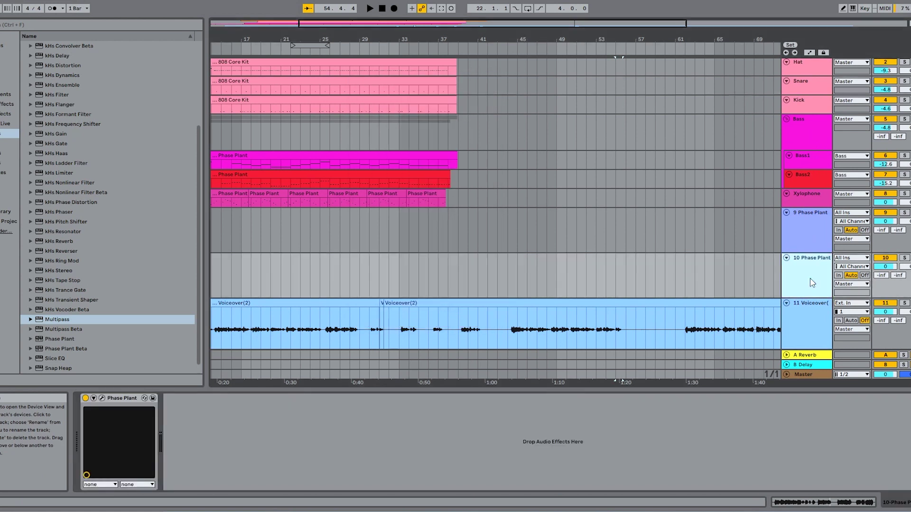
pyautogui.click(102, 398)
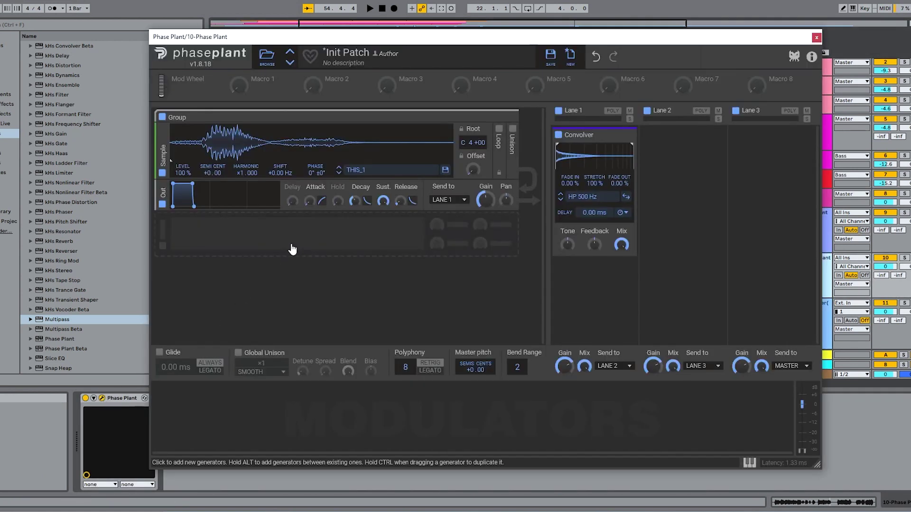
# Audition LP 2000 Hz brickwall and Talkbox Ooh/Ohh formant IRs in Phase Plant's Convolver
pyautogui.click(582, 197)
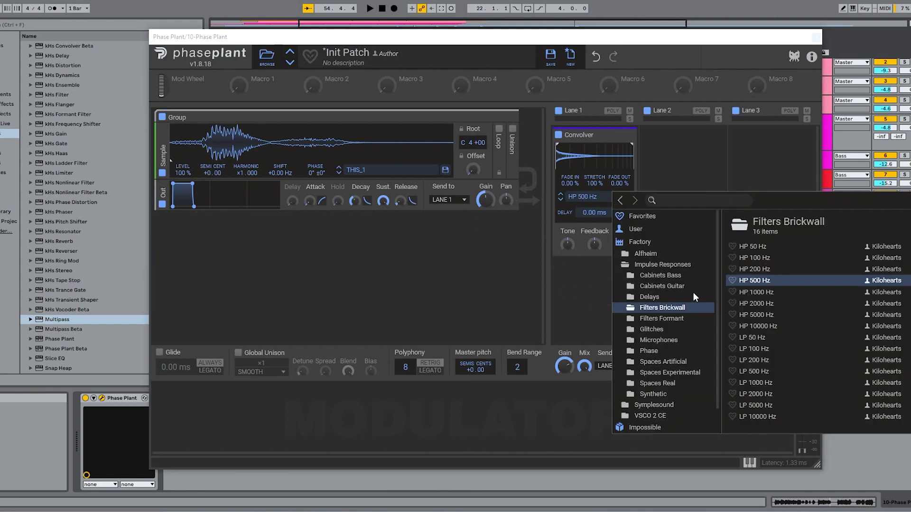
pyautogui.click(756, 394)
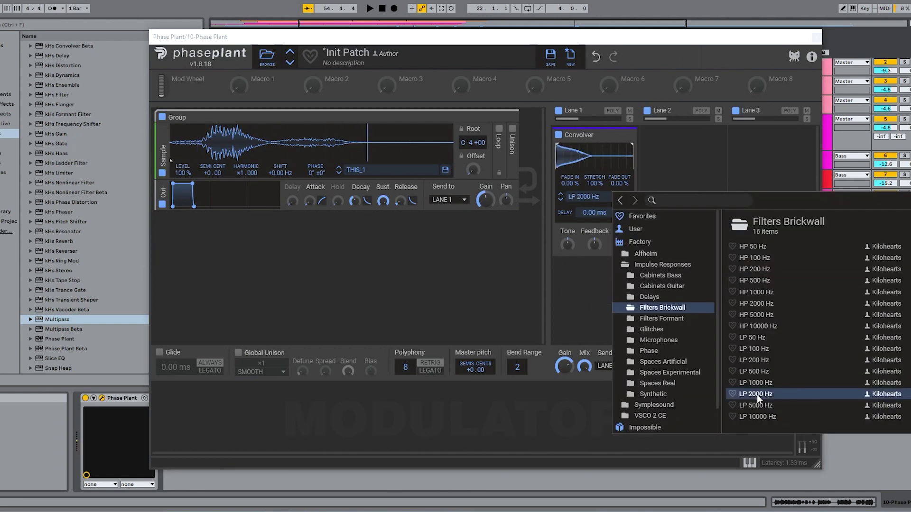
pyautogui.click(661, 318)
pyautogui.click(758, 292)
pyautogui.click(758, 349)
pyautogui.click(758, 337)
# Audition Glitches IRs: Alien Choke, Future Creak, Electro Magnetic and Bionic Bob
pyautogui.click(651, 329)
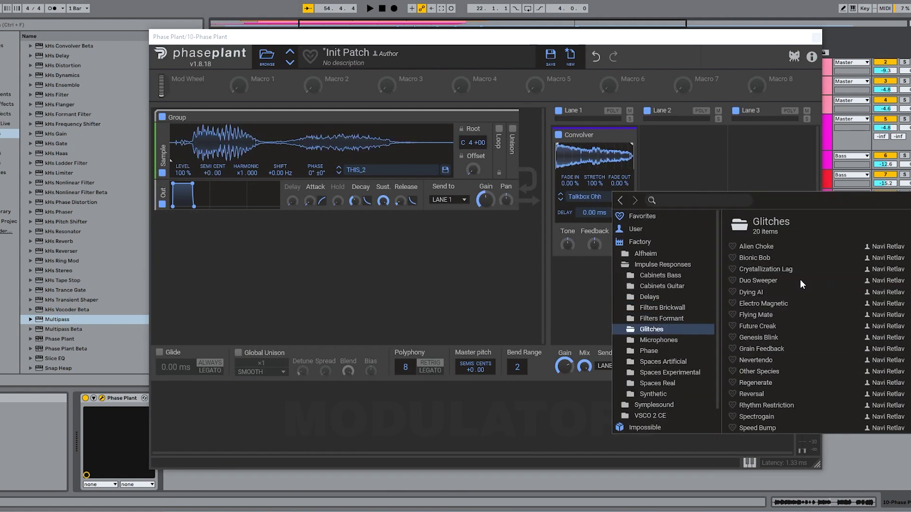
pyautogui.click(757, 246)
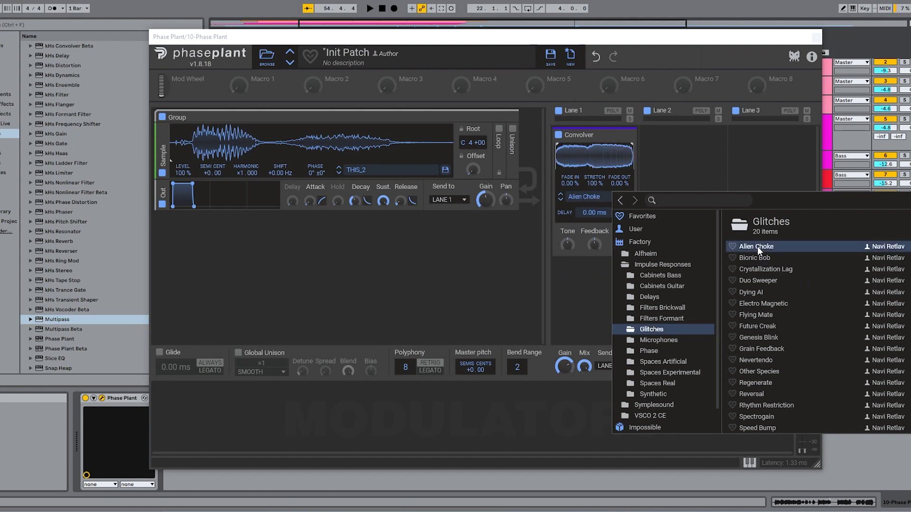
pyautogui.click(764, 325)
pyautogui.scroll(-1, 755, 332)
pyautogui.click(753, 272)
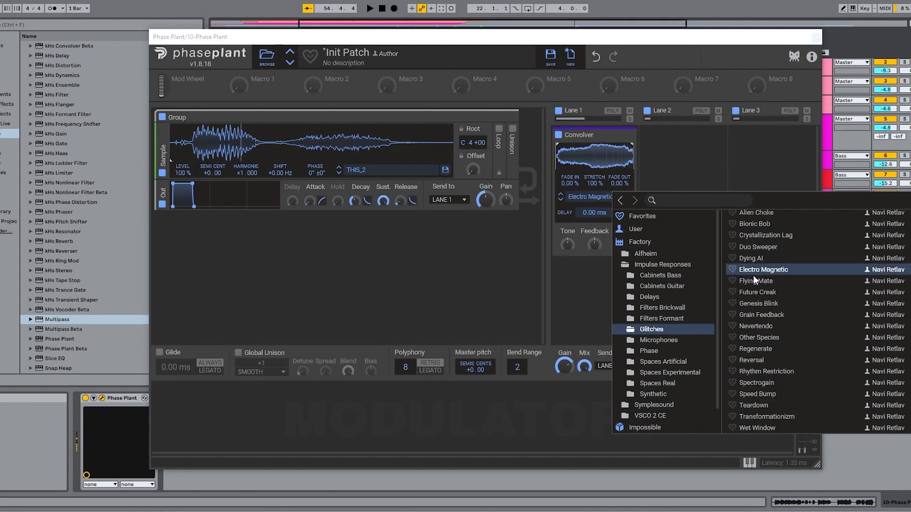
pyautogui.scroll(1, 757, 294)
pyautogui.click(752, 259)
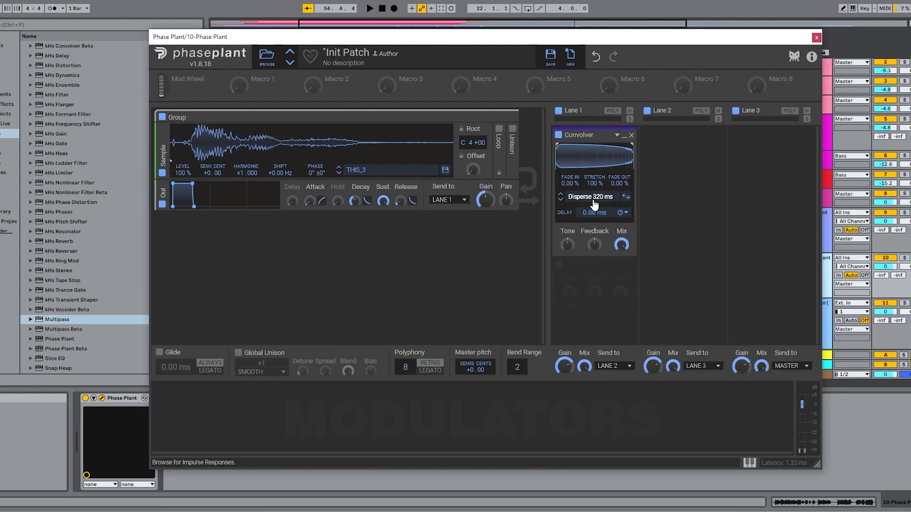
# Audition Phase IRs: Disperse 320 ms, Noise Jelly, Sweep Slowdown and Bleep Noise
pyautogui.click(591, 199)
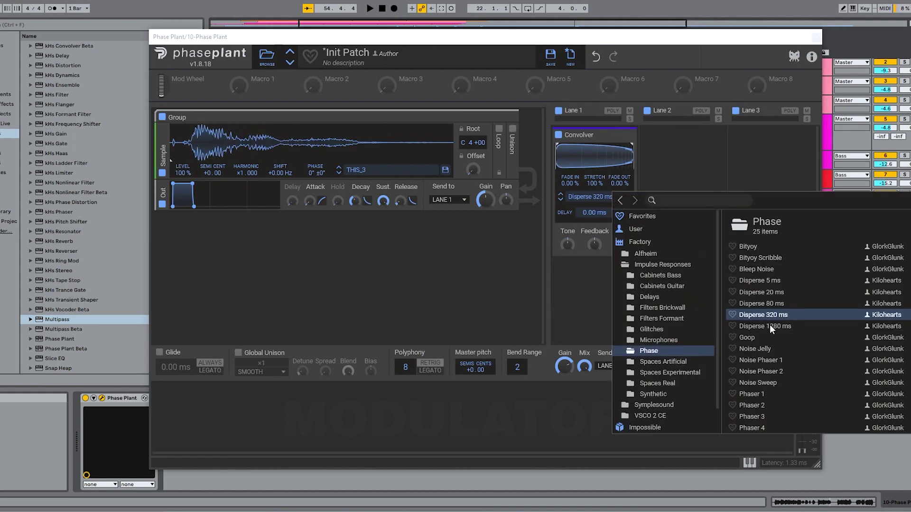
pyautogui.click(753, 349)
pyautogui.scroll(-3, 757, 370)
pyautogui.click(761, 407)
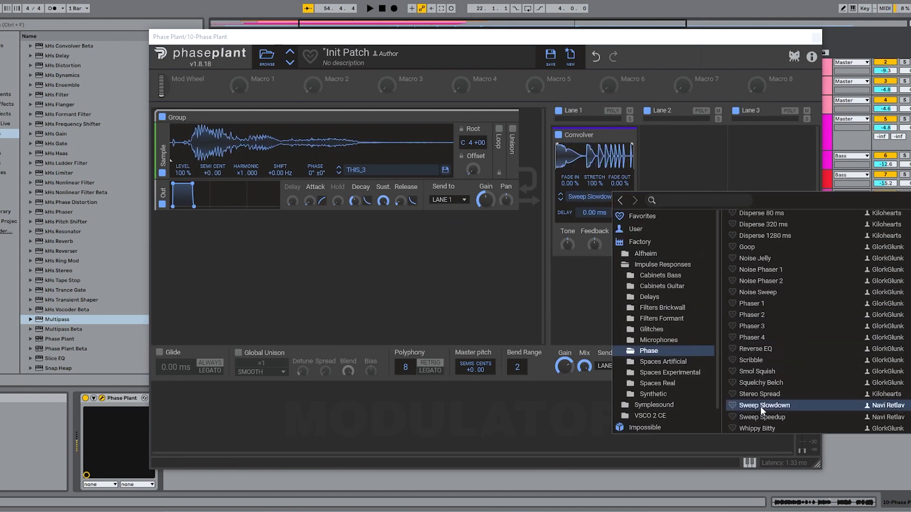
pyautogui.scroll(3, 765, 415)
pyautogui.click(751, 267)
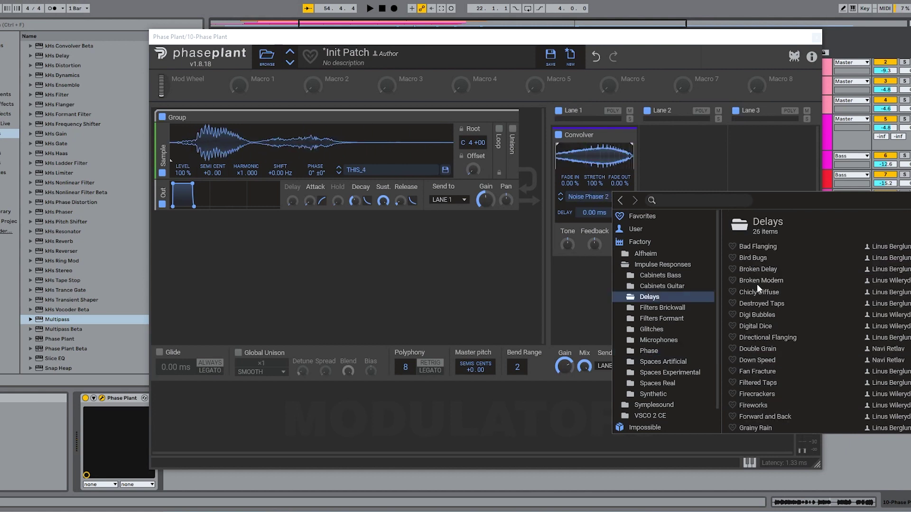
# Try Broken Modem, Firecrackers, Stripe Gate and Ping-Pong Malfunction delays, then load Chromatic Saws
pyautogui.click(759, 281)
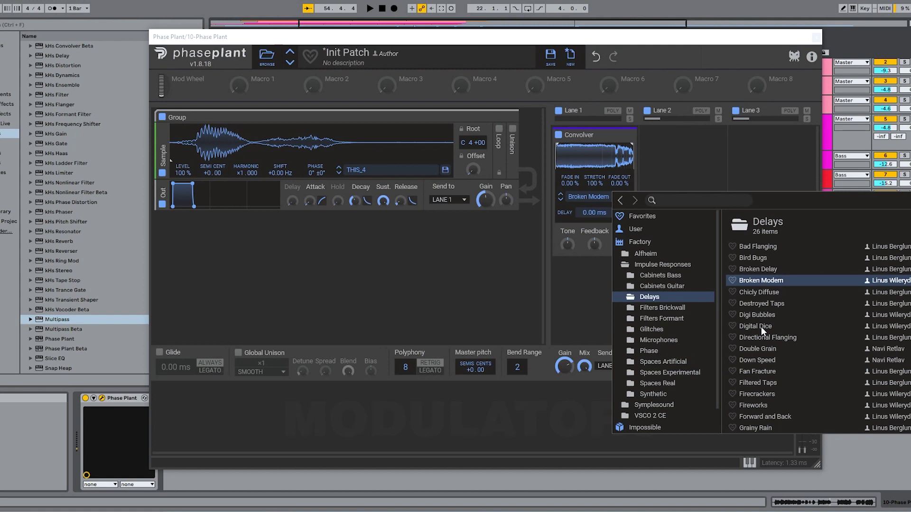
pyautogui.click(759, 392)
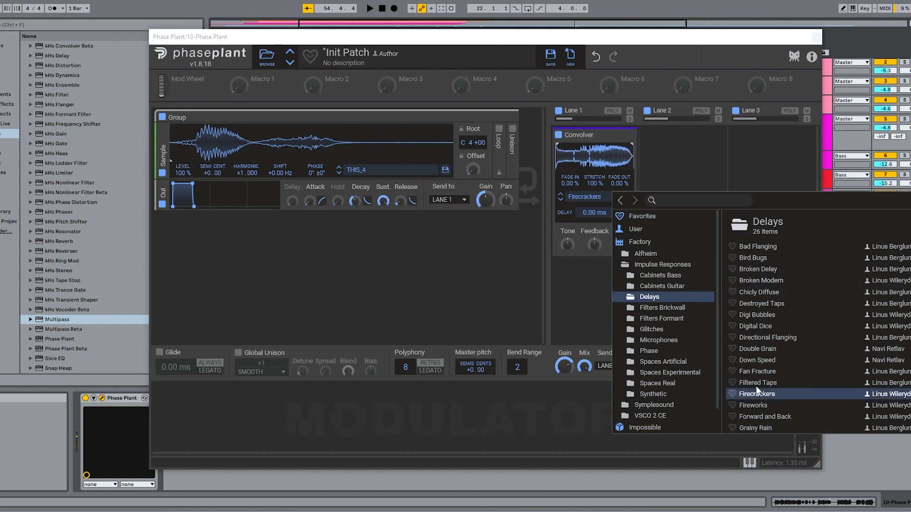
pyautogui.scroll(-3, 758, 381)
pyautogui.click(759, 392)
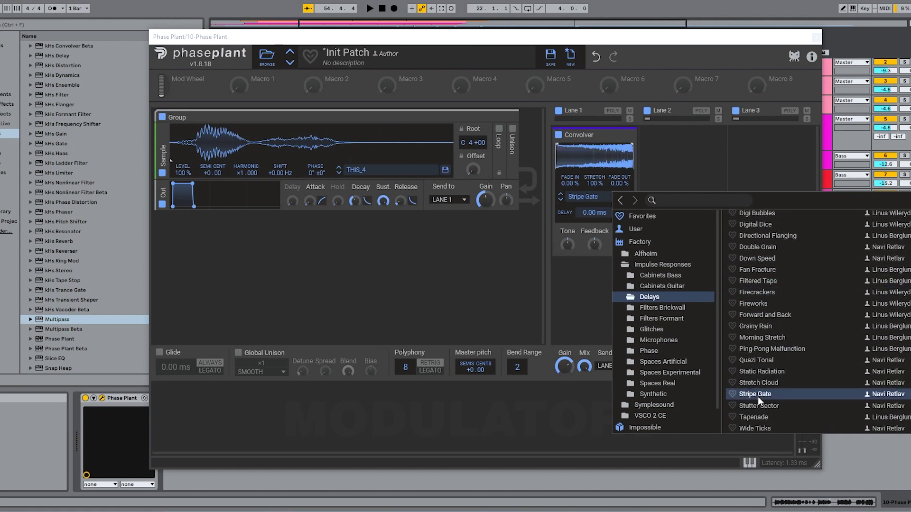
pyautogui.click(760, 349)
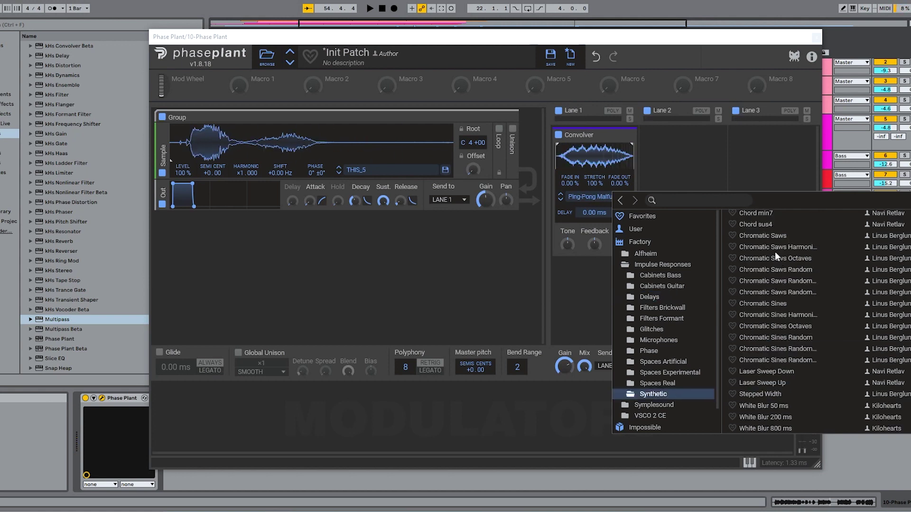
pyautogui.click(770, 235)
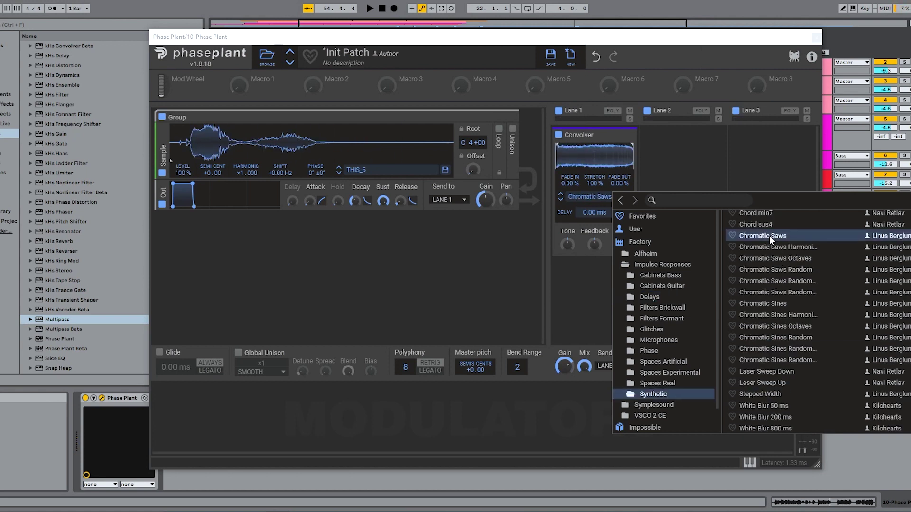
# Step through Synthetic IRs like Chord min and Laser Sweep Down, then revert to Chromatic Saws
pyautogui.press('Up')
pyautogui.press('Up')
pyautogui.press('Up')
pyautogui.scroll(2, 773, 360)
pyautogui.click(768, 350)
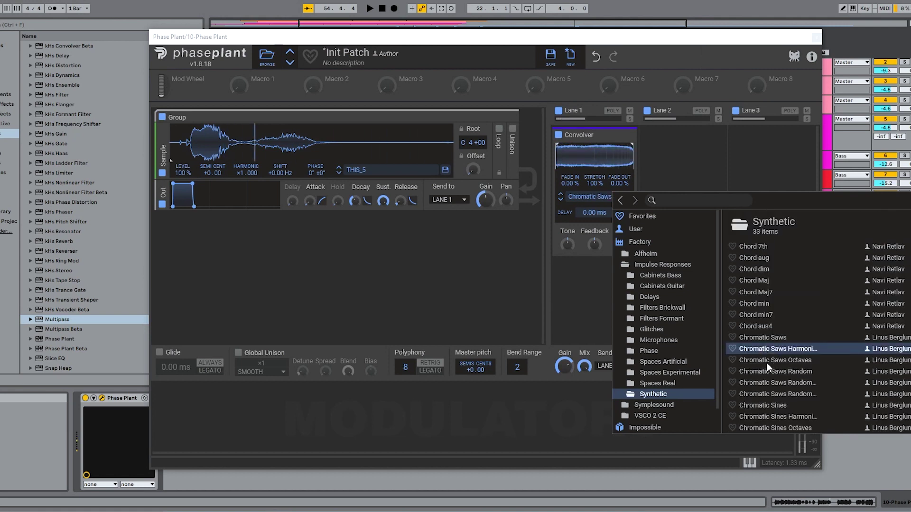
pyautogui.press('Down')
pyautogui.press('Down')
pyautogui.press('Down')
pyautogui.press('Down')
pyautogui.press('Down')
pyautogui.press('Down')
pyautogui.press('Down')
pyautogui.press('Down')
pyautogui.press('Down')
pyautogui.press('Down')
pyautogui.press('Down')
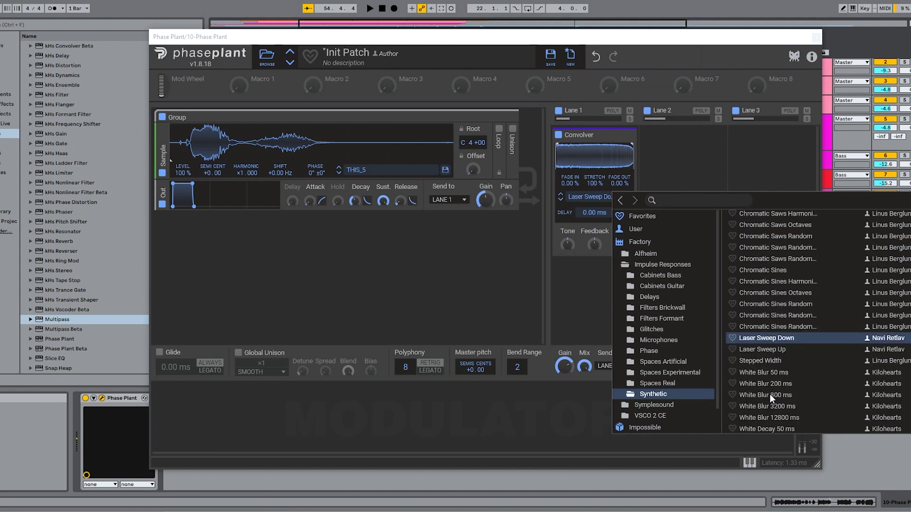
pyautogui.scroll(-2, 767, 391)
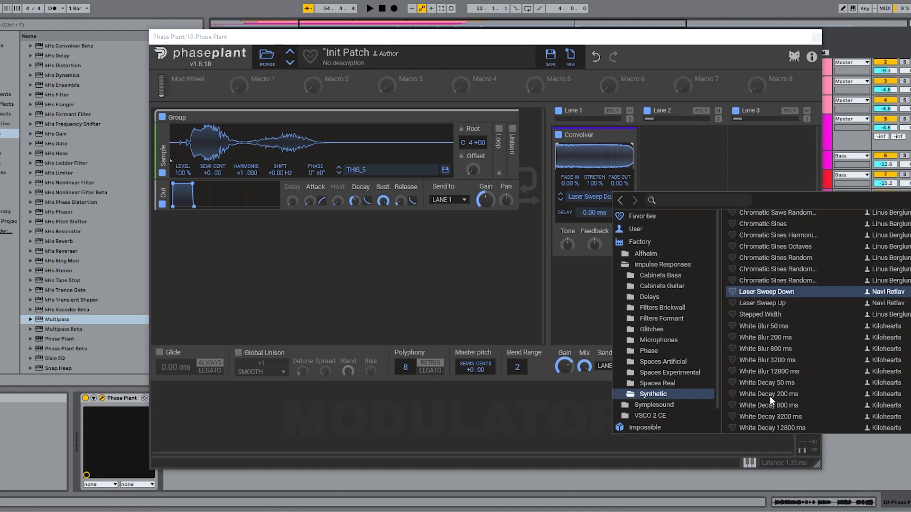
pyautogui.press('Escape')
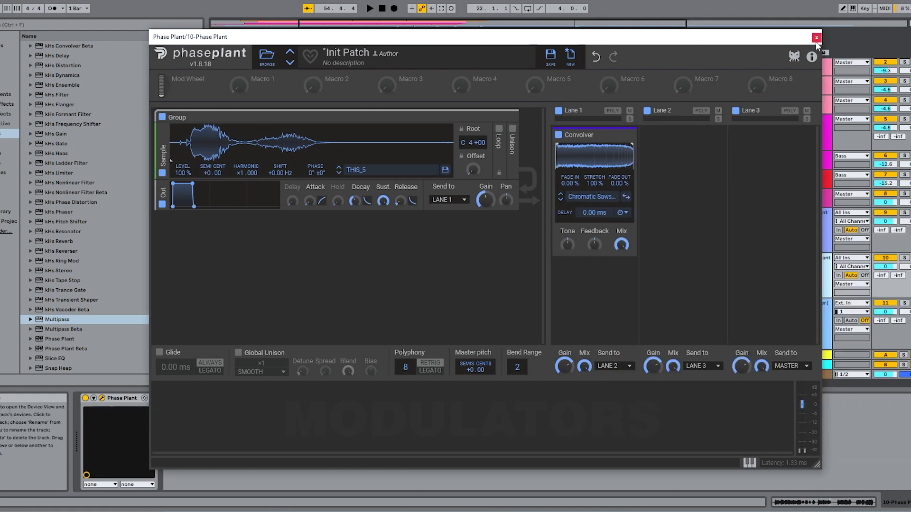
# Reopen the IR browser and look through the factory Cabinets Guitar IRs
pyautogui.click(601, 198)
pyautogui.click(661, 288)
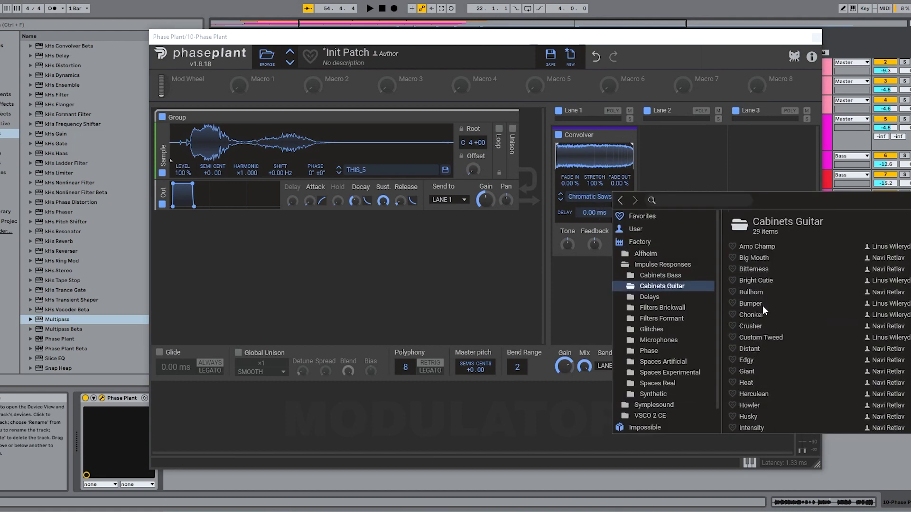
pyautogui.scroll(-3, 771, 292)
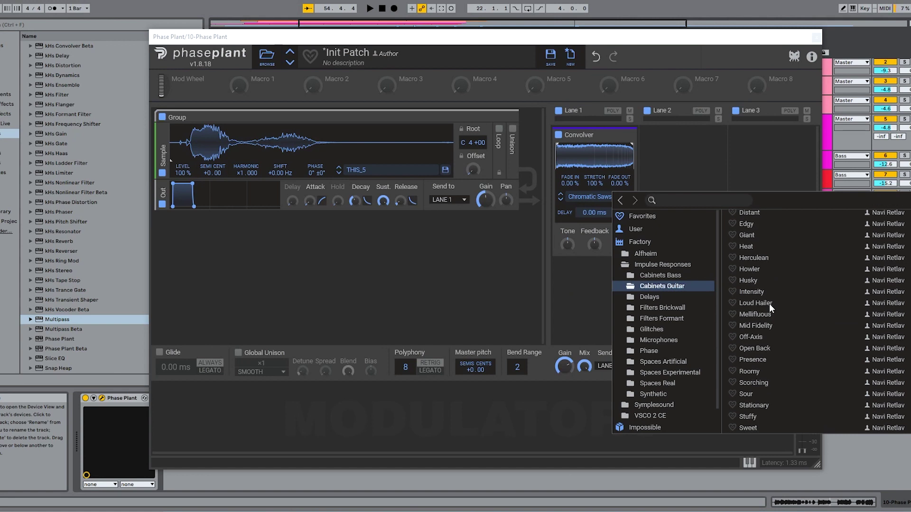
pyautogui.scroll(3, 769, 299)
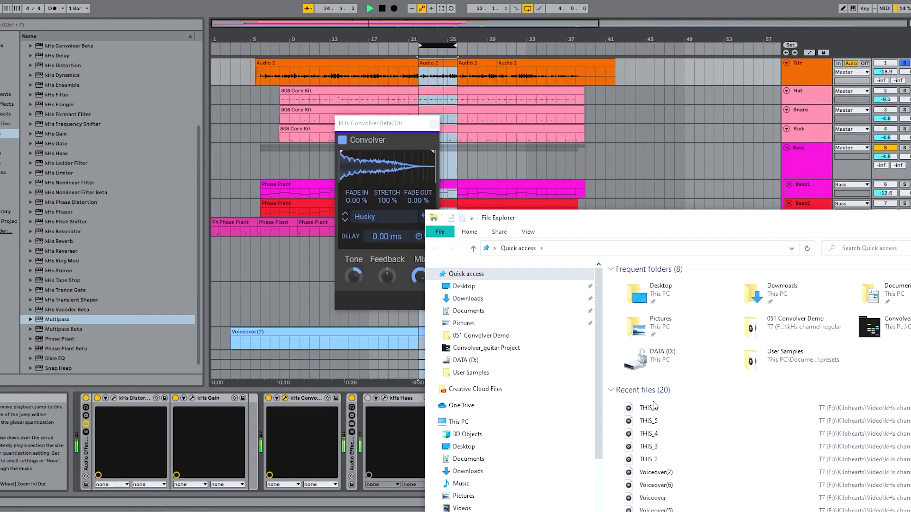
# Drop THIS_6 from File Explorer onto the Gtr Convolver as its IR, then close File Explorer
pyautogui.moveTo(647, 408); pyautogui.dragTo(392, 176)
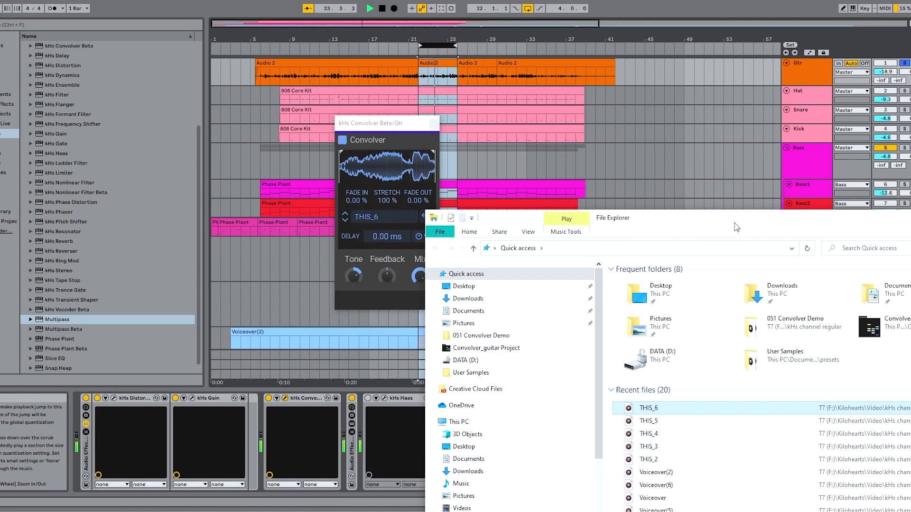
pyautogui.moveTo(733, 226); pyautogui.dragTo(843, 175)
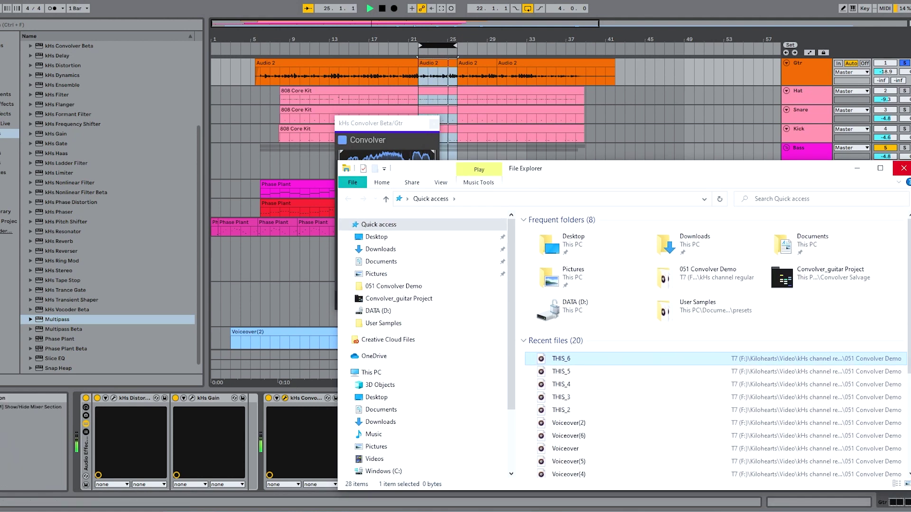
pyautogui.click(903, 168)
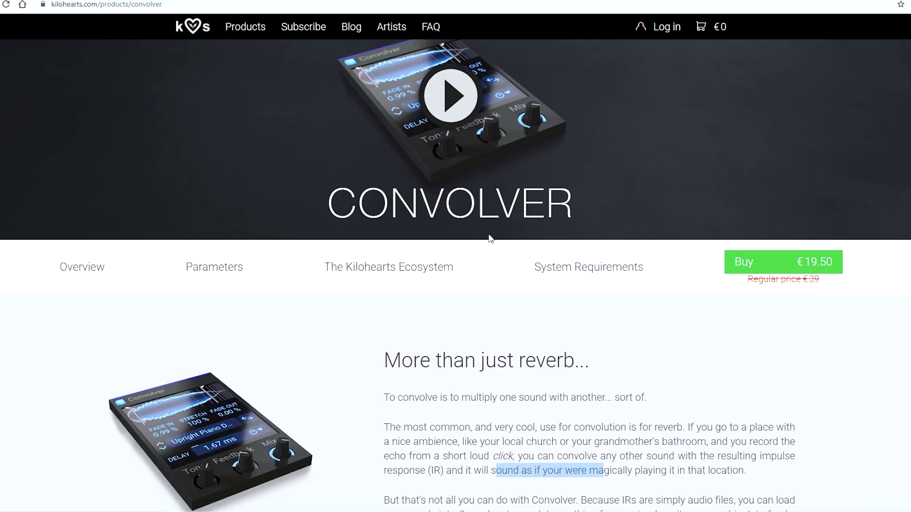
pyautogui.scroll(-2, 490, 238)
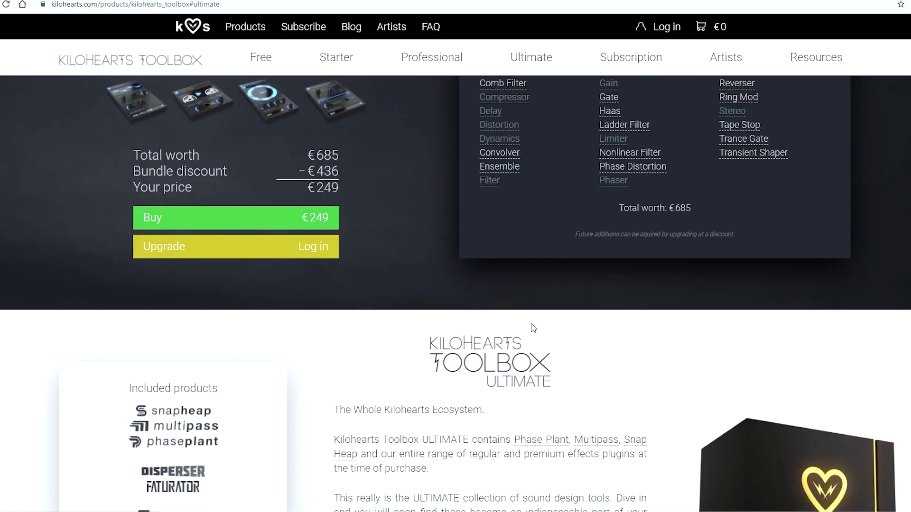
# Scroll down the Kilohearts Toolbox page to the Ultimate €499 pricing and €9.99 subscription
pyautogui.scroll(-9, 533, 327)
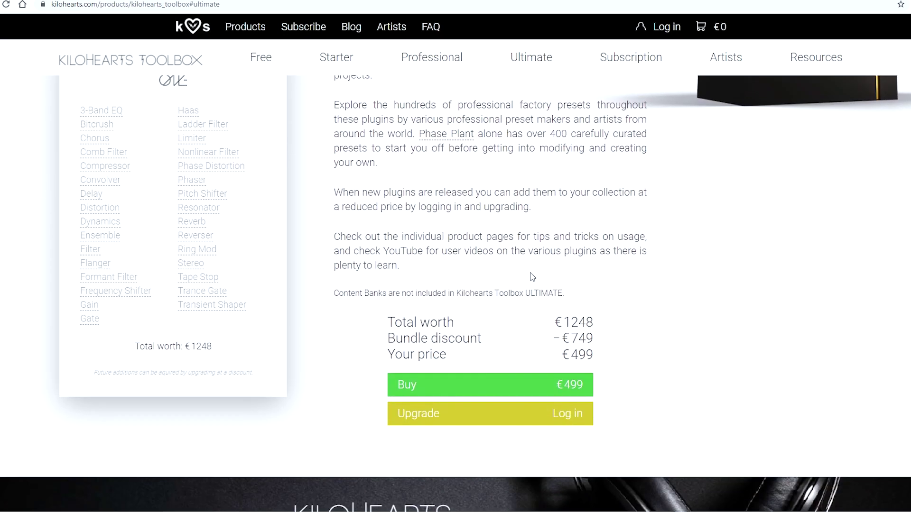
pyautogui.scroll(-7, 533, 277)
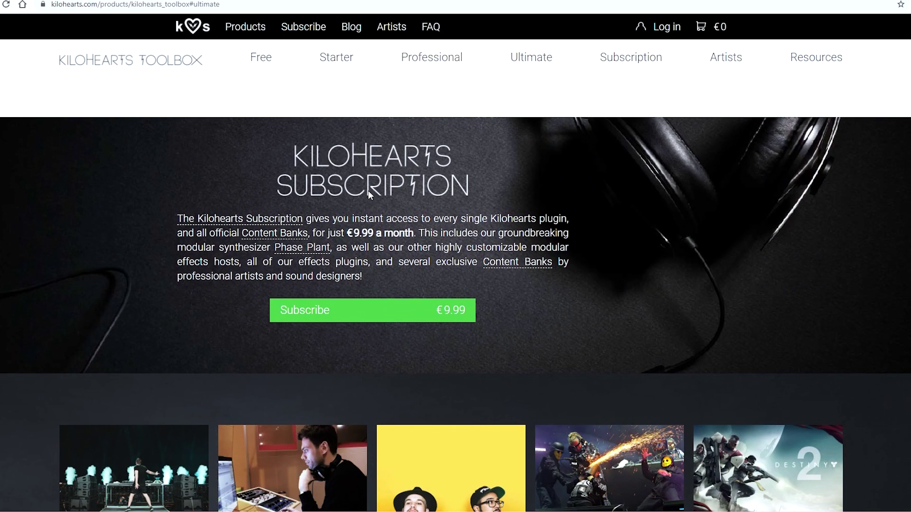